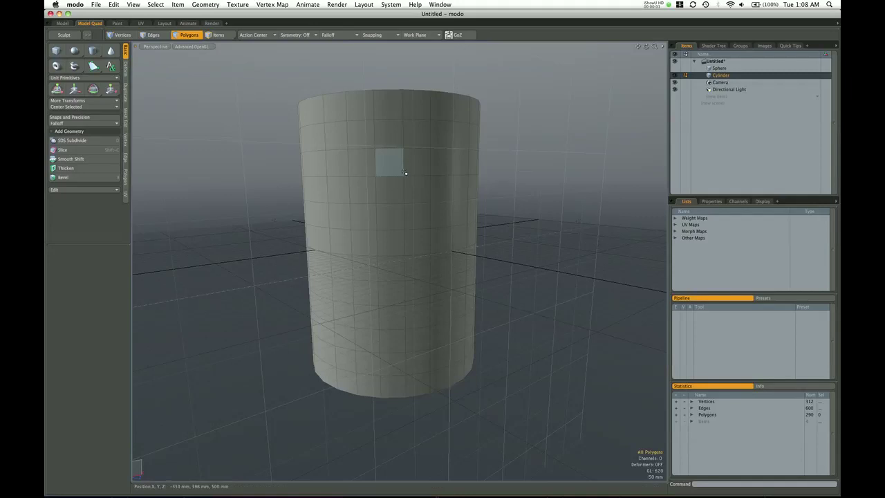
Select a two-by-two block of polygons on the cylinder's upper front and clear that selection.
{"action": "left_click_drag", "start_coordinate": [392, 170], "coordinate": [410, 183]}
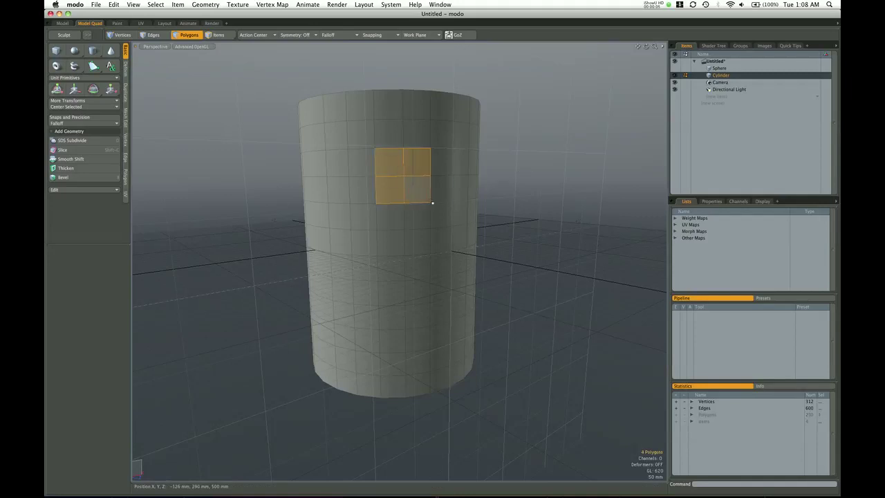
{"action": "left_click", "coordinate": [516, 227]}
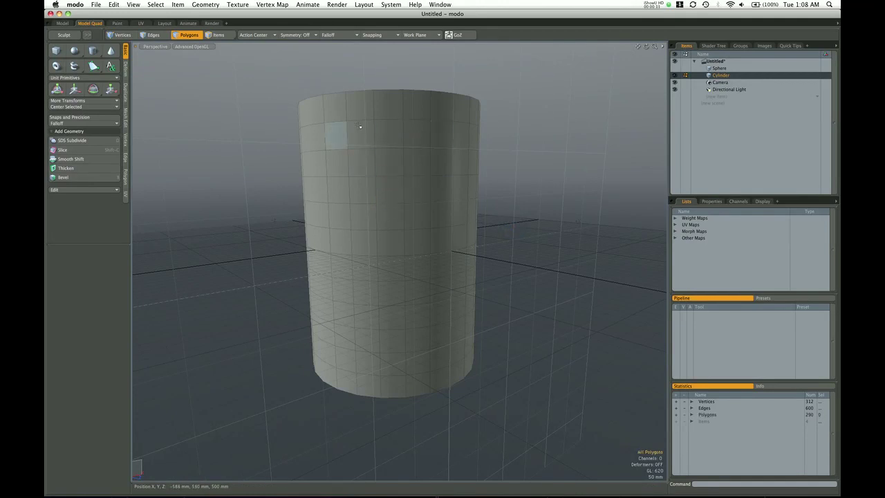
Turn on X symmetry and select a block of polygons around the cylinder's upper side, mirrored on the opposite half.
{"action": "left_click_drag", "start_coordinate": [568, 206], "coordinate": [489, 241], "text": "alt"}
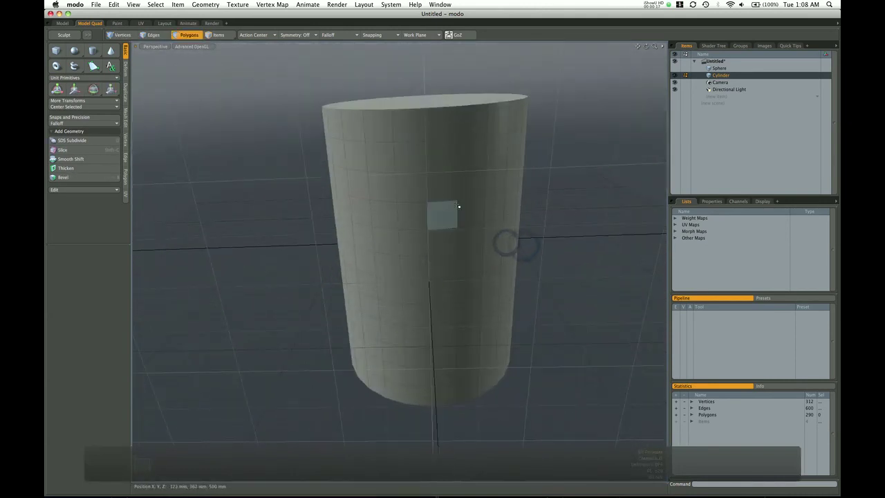
{"action": "left_click", "coordinate": [296, 35]}
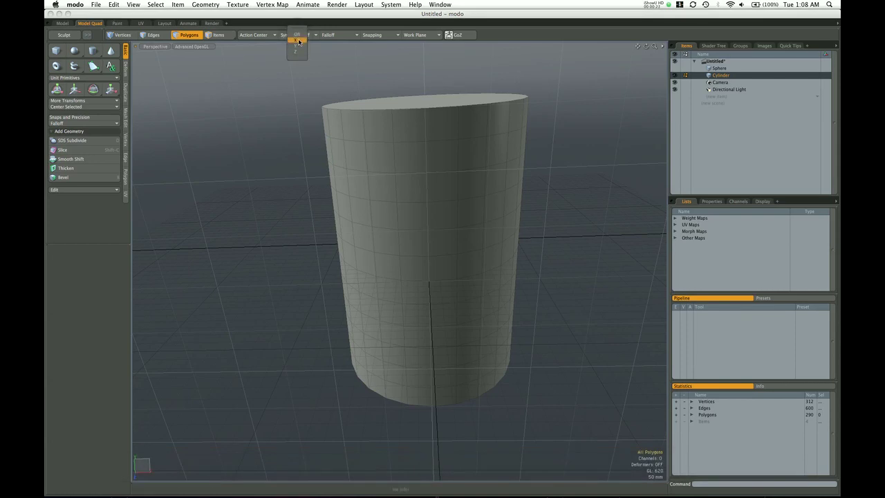
{"action": "left_click", "coordinate": [298, 41]}
{"action": "mouse_move", "coordinate": [379, 187]}
{"action": "left_mouse_down"}
{"action": "mouse_move", "coordinate": [381, 207]}
{"action": "mouse_move", "coordinate": [365, 187]}
{"action": "mouse_move", "coordinate": [350, 211]}
{"action": "mouse_move", "coordinate": [340, 202]}
{"action": "left_mouse_up"}
{"action": "mouse_move", "coordinate": [422, 214]}
{"action": "left_mouse_down", "text": "alt"}
{"action": "mouse_move", "coordinate": [487, 195]}
{"action": "mouse_move", "coordinate": [461, 198]}
{"action": "mouse_move", "coordinate": [457, 210]}
{"action": "mouse_move", "coordinate": [491, 188]}
{"action": "mouse_move", "coordinate": [446, 204]}
{"action": "mouse_move", "coordinate": [474, 215]}
{"action": "mouse_move", "coordinate": [441, 200]}
{"action": "mouse_move", "coordinate": [399, 251]}
{"action": "mouse_move", "coordinate": [318, 245]}
{"action": "mouse_move", "coordinate": [414, 265]}
{"action": "mouse_move", "coordinate": [410, 174]}
{"action": "mouse_move", "coordinate": [391, 167]}
{"action": "left_mouse_up", "text": "alt"}
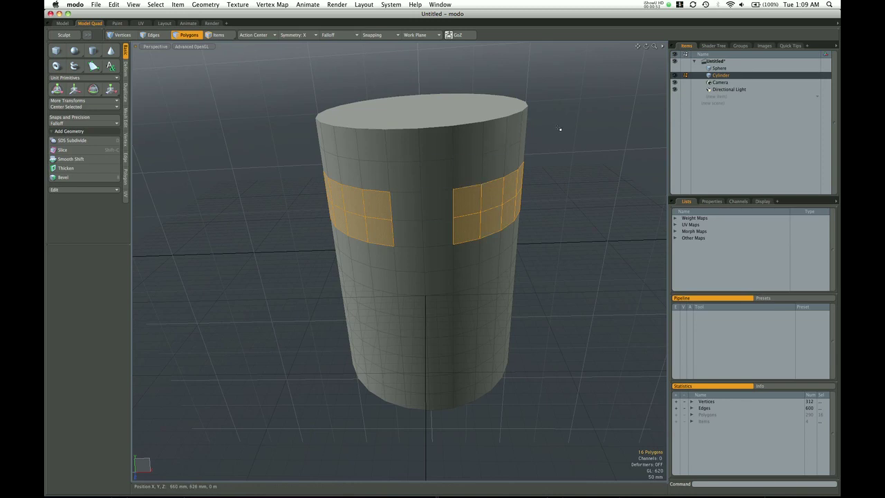
{"action": "left_click_drag", "start_coordinate": [571, 219], "coordinate": [530, 245], "text": "alt"}
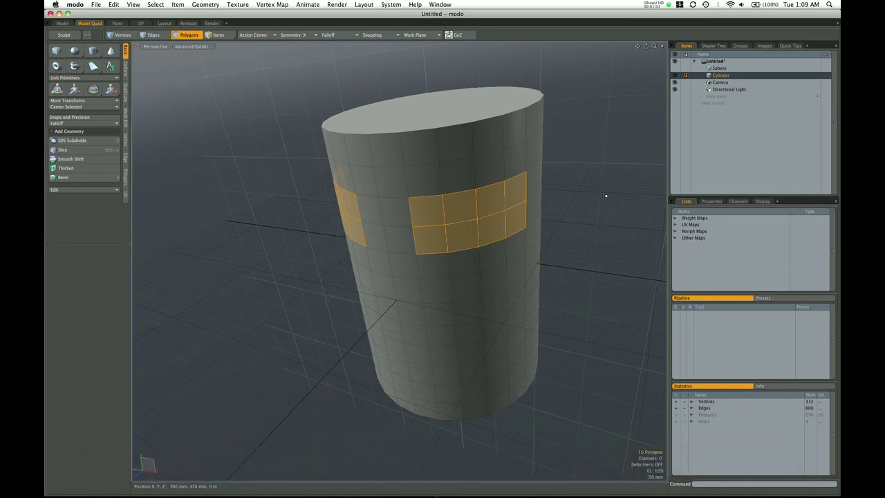
{"action": "left_click_drag", "start_coordinate": [605, 196], "coordinate": [452, 262], "text": "alt"}
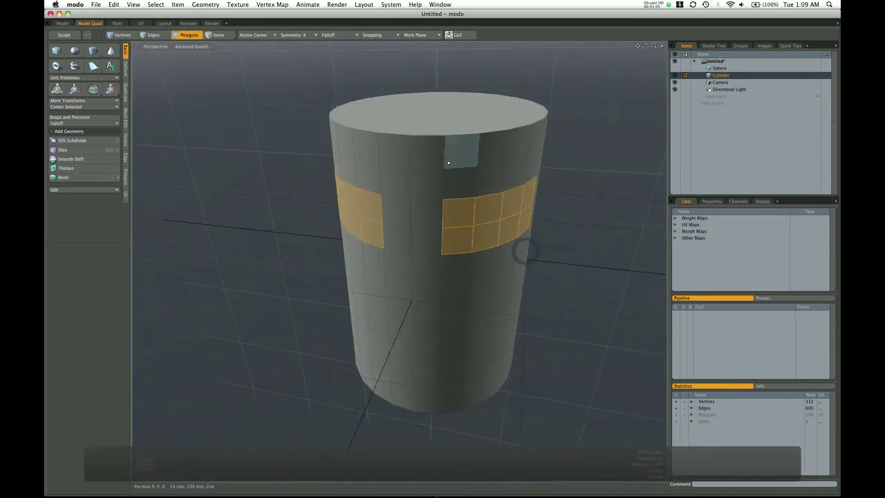
{"action": "left_click_drag", "start_coordinate": [477, 231], "coordinate": [484, 210], "text": "alt"}
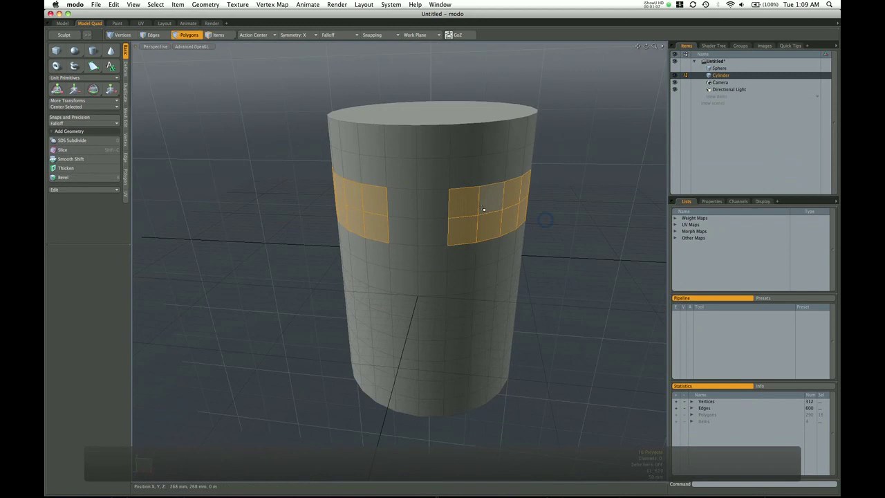
Clear the mirrored polygon selection and switch symmetry off.
{"action": "left_click", "coordinate": [570, 211]}
{"action": "left_click_drag", "start_coordinate": [553, 239], "coordinate": [513, 214], "text": "alt"}
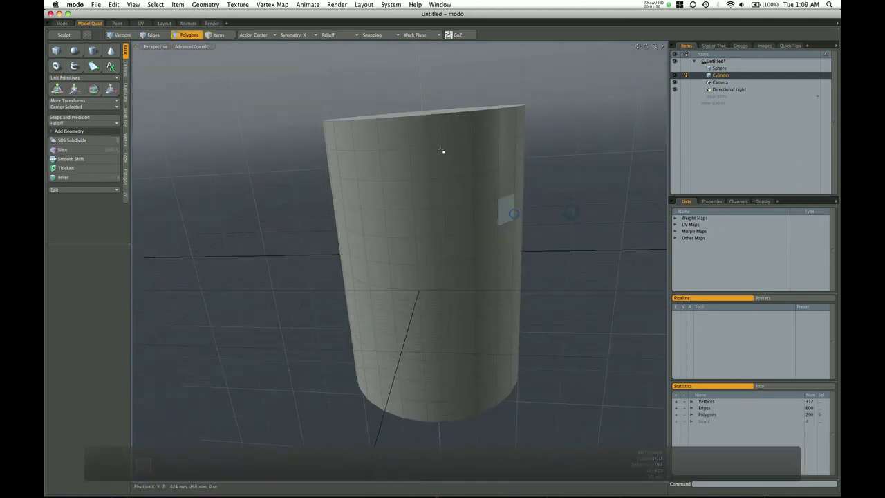
{"action": "left_click", "coordinate": [299, 35]}
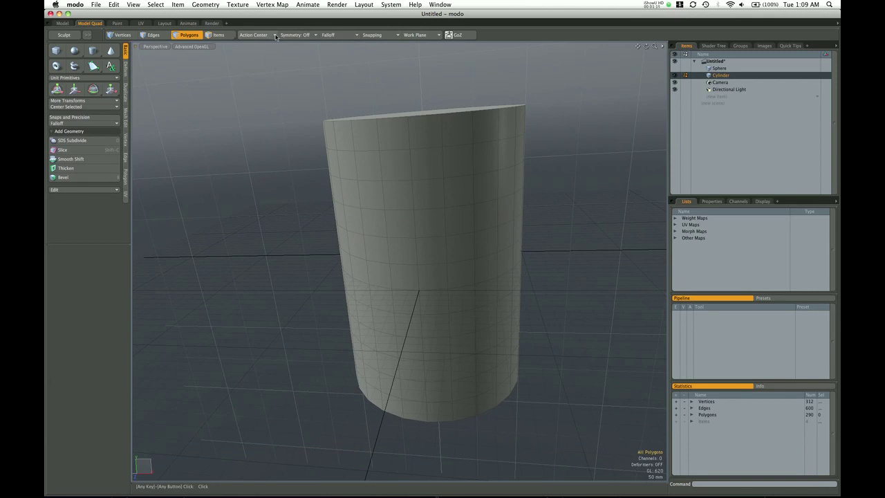
Show the cylinder in the four-viewport layout with top, perspective, front and right views.
{"action": "left_click", "coordinate": [331, 34]}
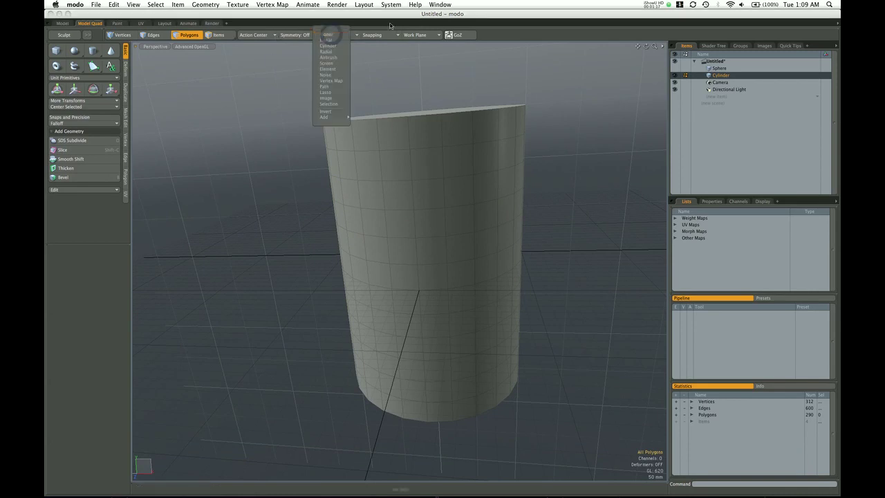
{"action": "left_click", "coordinate": [331, 35]}
{"action": "key", "text": "0"}
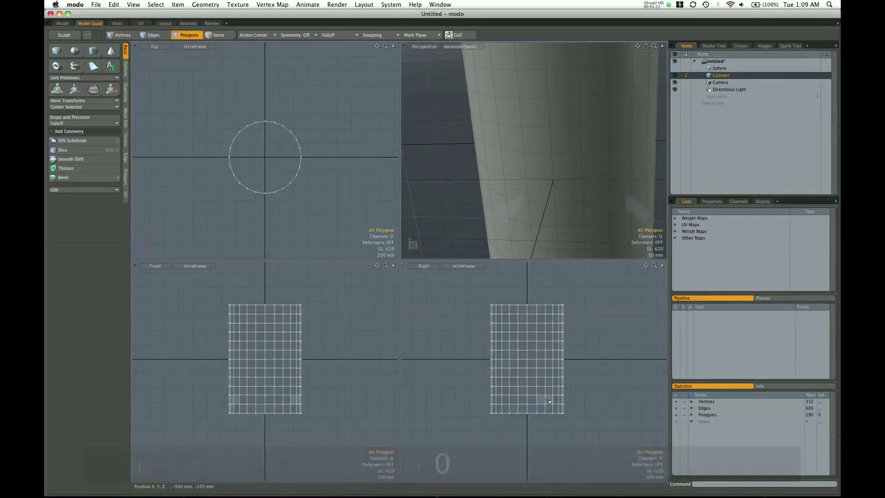
{"action": "left_click", "coordinate": [300, 36]}
{"action": "left_click", "coordinate": [300, 36]}
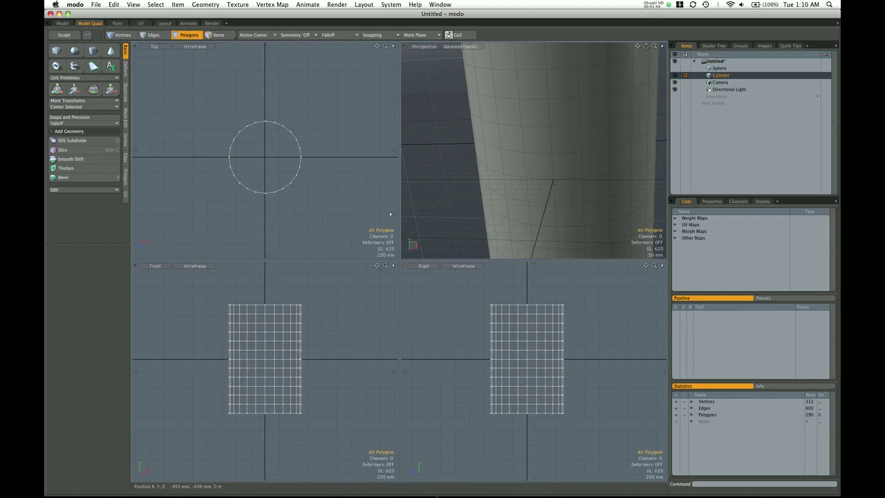
Add a linear falloff beside the cylinder in the Right view, from Y -750 mm at the start to Y 750 mm at the end.
{"action": "left_click", "coordinate": [337, 35]}
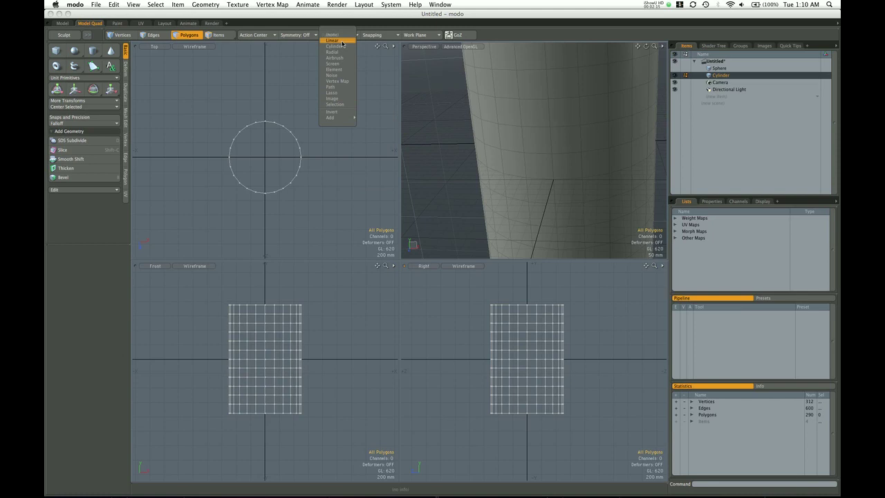
{"action": "left_click", "coordinate": [341, 40]}
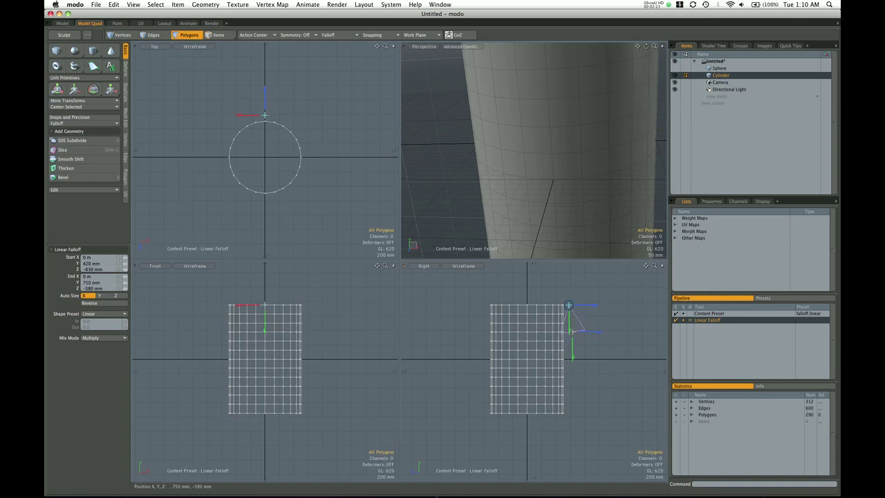
{"action": "left_click_drag", "start_coordinate": [571, 394], "coordinate": [569, 414]}
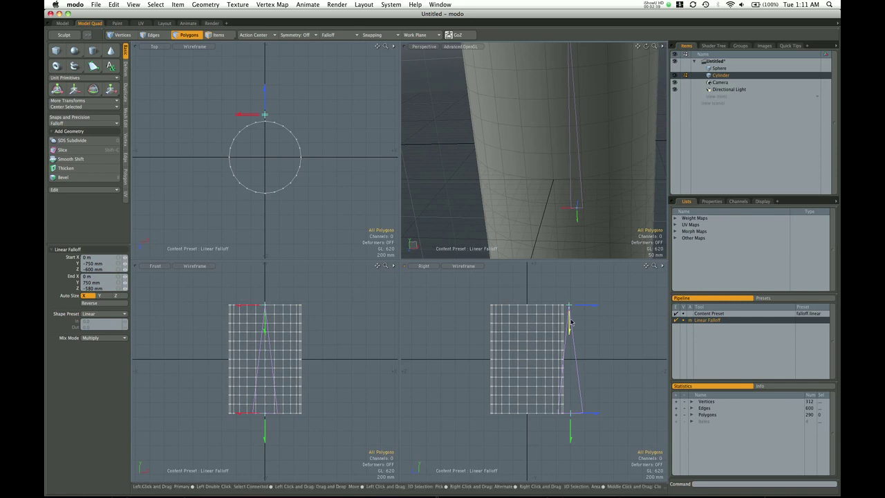
Scale the cylinder uniformly in X and Z to about 183% with the linear falloff, and frame the tapered shape.
{"action": "key", "text": "r"}
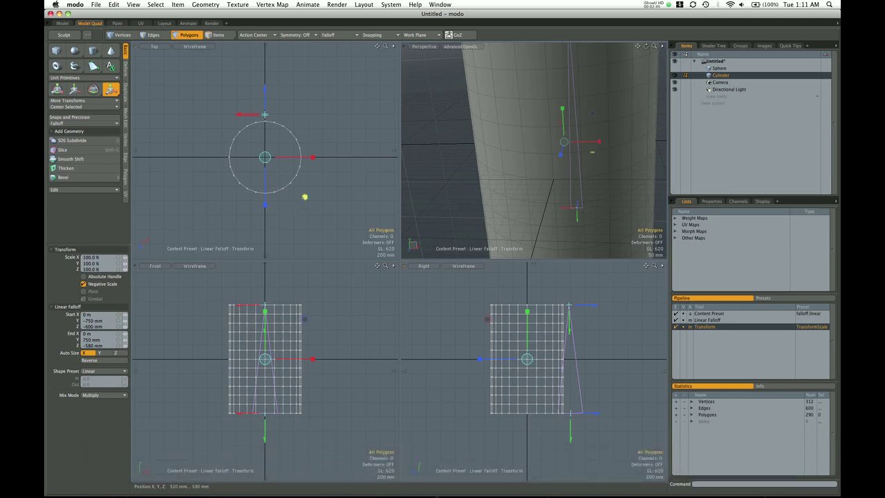
{"action": "mouse_move", "coordinate": [304, 196]}
{"action": "left_mouse_down"}
{"action": "mouse_move", "coordinate": [331, 222]}
{"action": "mouse_move", "coordinate": [302, 200]}
{"action": "left_mouse_up"}
{"action": "key", "text": "a"}
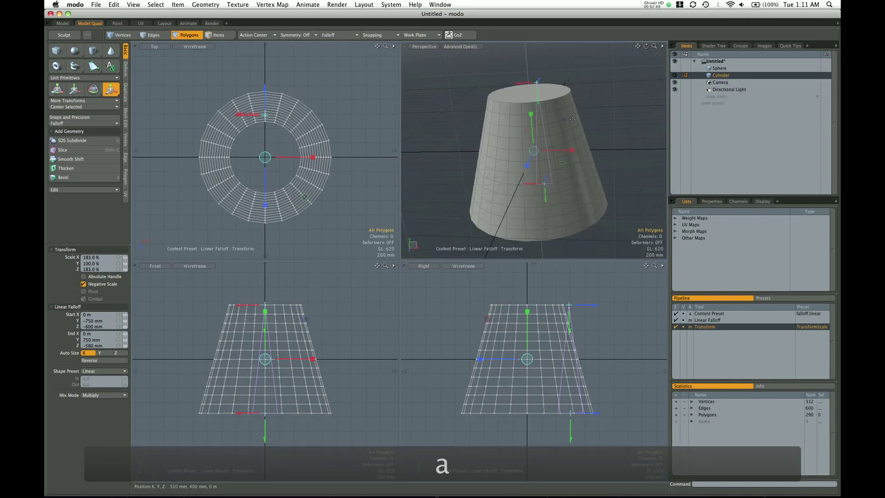
{"action": "left_click_drag", "start_coordinate": [507, 172], "coordinate": [519, 142], "text": "alt"}
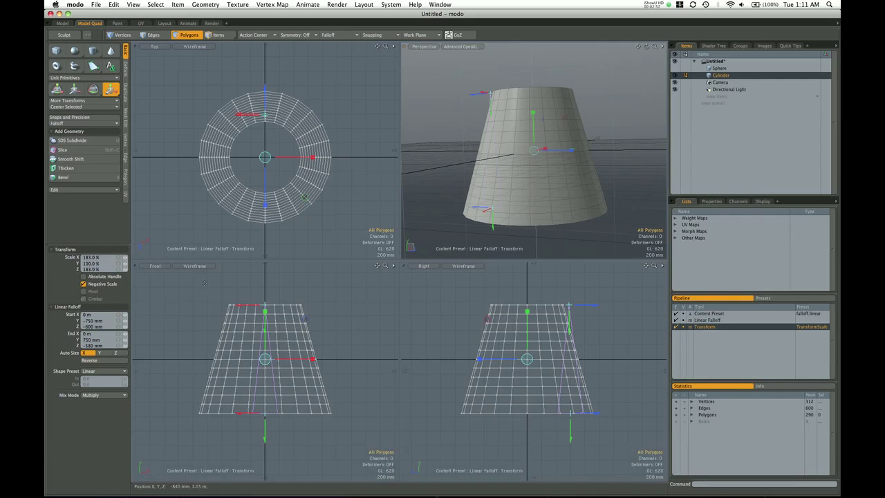
Try the Ease-In, Ease-Out and Smooth shape presets on the linear falloff.
{"action": "left_click", "coordinate": [99, 375]}
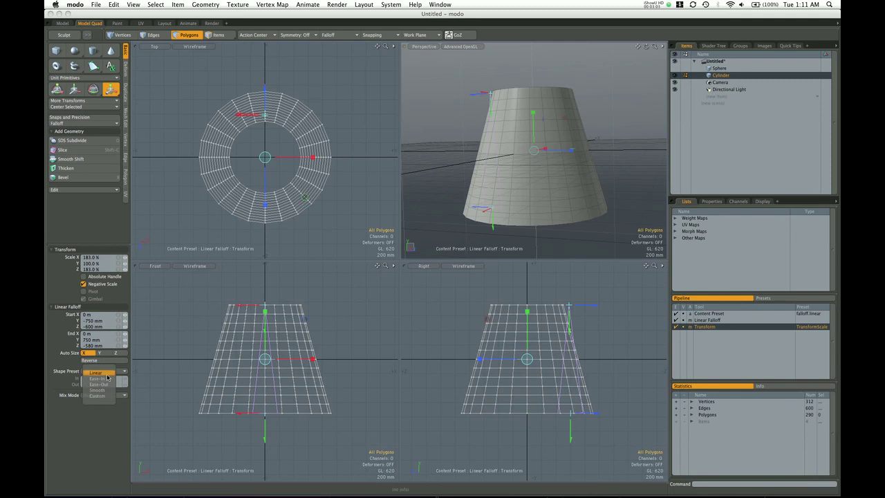
{"action": "left_click", "coordinate": [108, 378]}
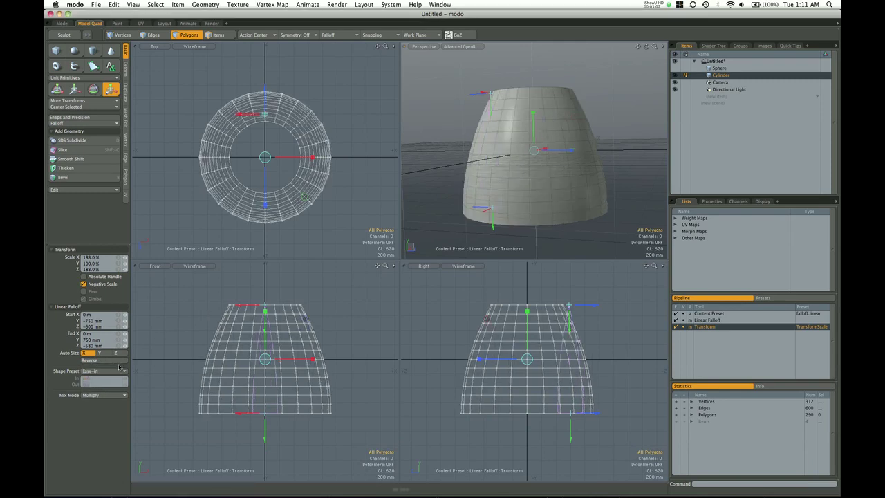
{"action": "left_click", "coordinate": [118, 372]}
{"action": "left_click", "coordinate": [117, 376]}
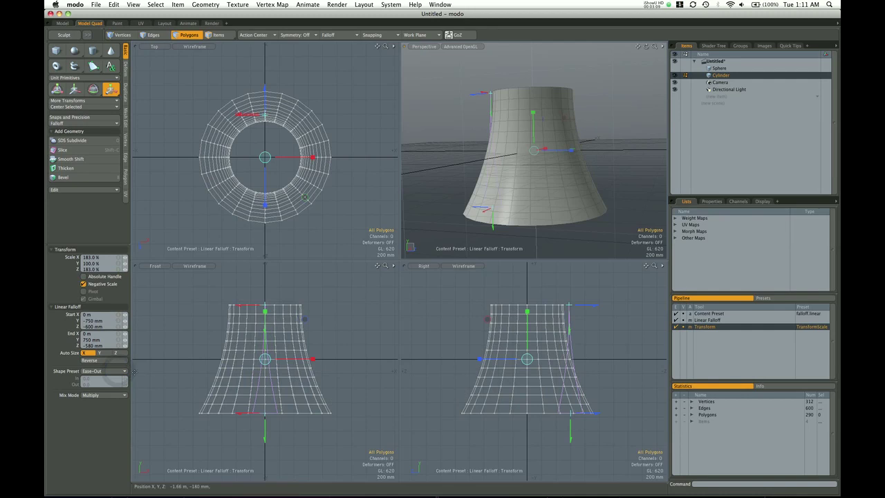
{"action": "left_click", "coordinate": [101, 372]}
{"action": "left_click", "coordinate": [103, 378]}
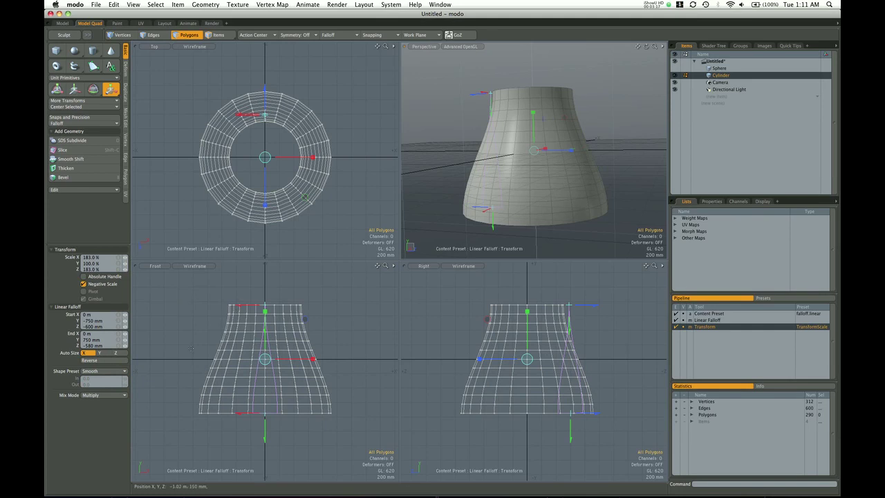
Switch the falloff's shape preset to Custom and adjust its In and Out values to -1.0 each.
{"action": "left_click", "coordinate": [112, 374]}
{"action": "left_click", "coordinate": [109, 379]}
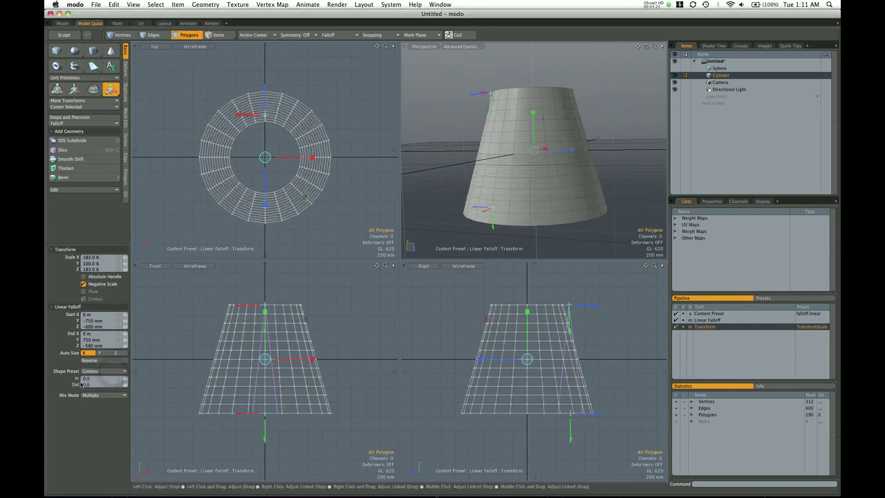
{"action": "left_click", "coordinate": [84, 377]}
{"action": "left_click_drag", "start_coordinate": [125, 379], "coordinate": [126, 379]}
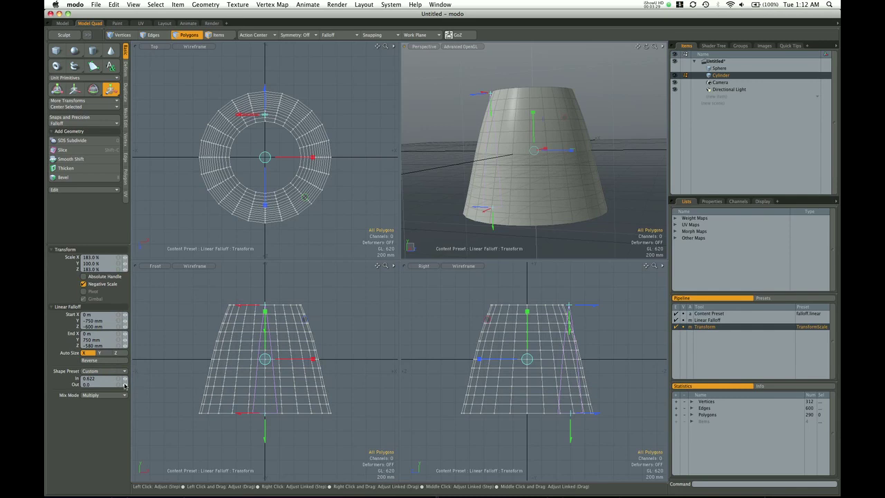
{"action": "left_click_drag", "start_coordinate": [124, 383], "coordinate": [124, 380]}
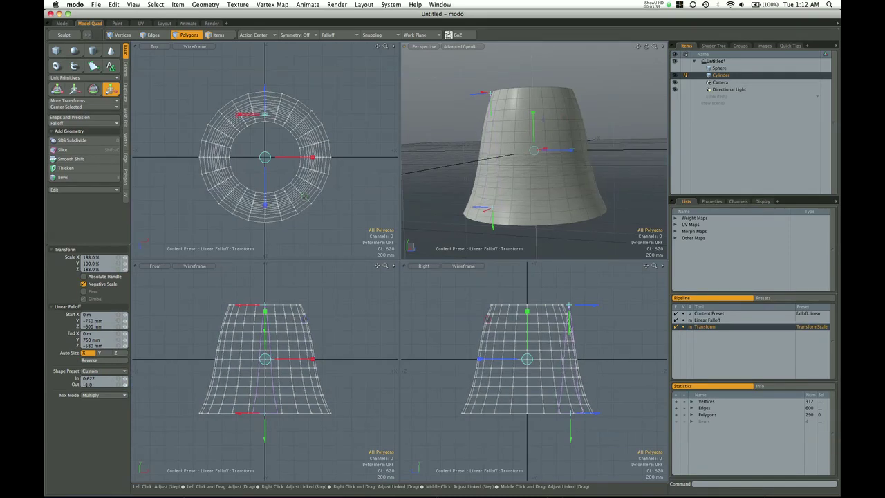
{"action": "left_click_drag", "start_coordinate": [123, 384], "coordinate": [121, 378]}
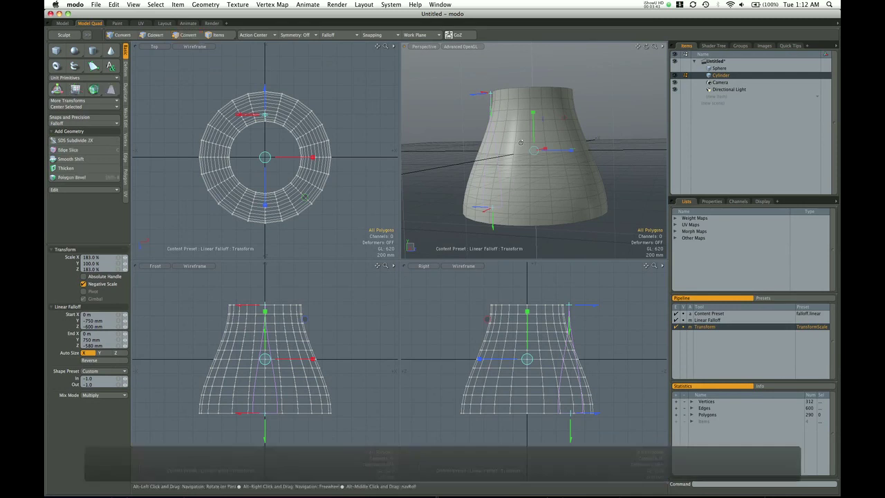
Set the custom falloff's In and Out values to 1.0 each for a bell-shaped profile.
{"action": "left_click_drag", "start_coordinate": [456, 192], "coordinate": [607, 137], "text": "alt"}
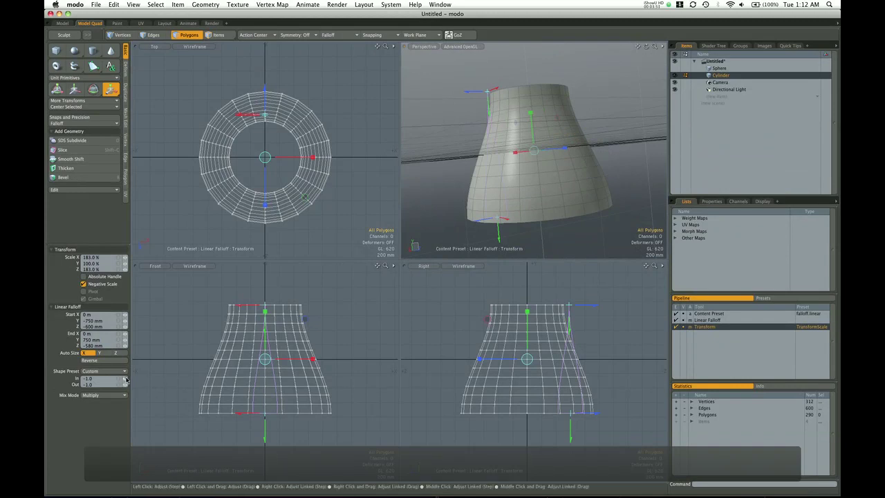
{"action": "left_click_drag", "start_coordinate": [126, 379], "coordinate": [132, 378]}
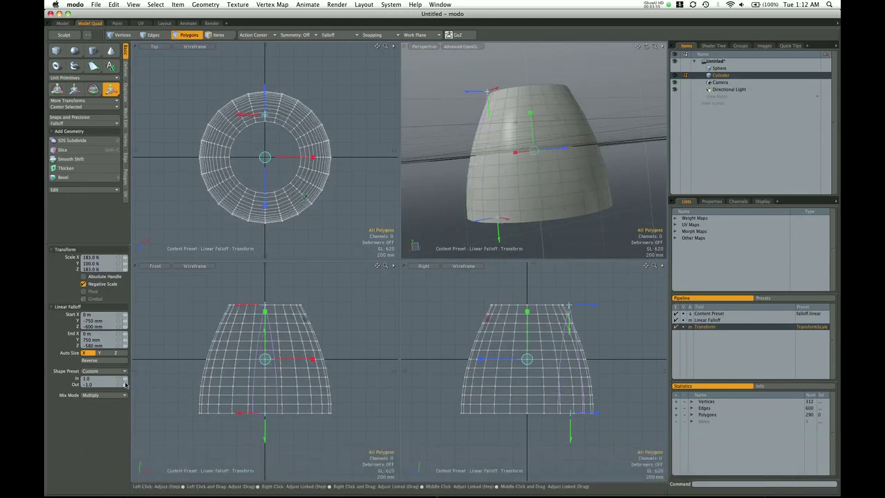
{"action": "left_click_drag", "start_coordinate": [126, 384], "coordinate": [131, 384]}
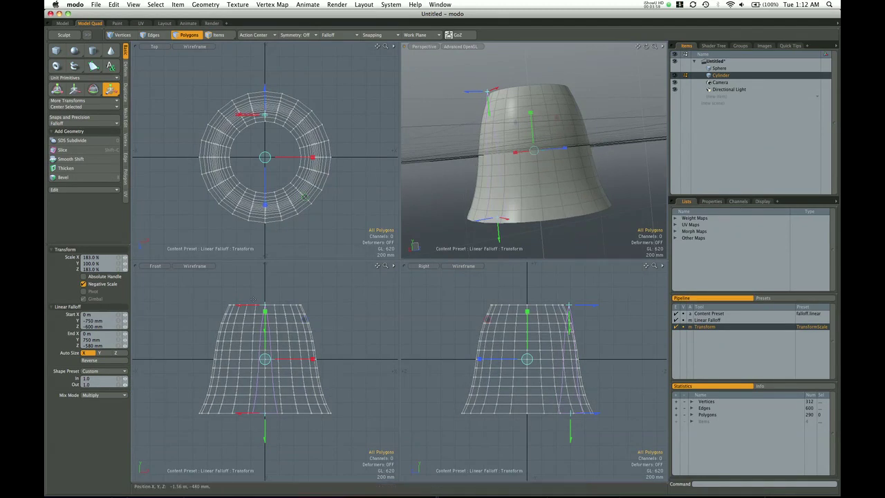
Reverse the linear falloff's direction and reverse it back again.
{"action": "left_click_drag", "start_coordinate": [533, 135], "coordinate": [565, 148], "text": "alt"}
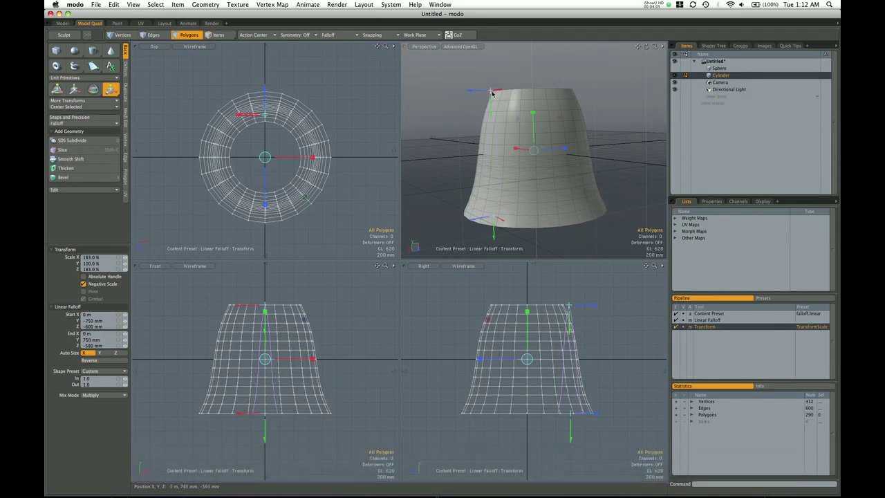
{"action": "left_click", "coordinate": [100, 361]}
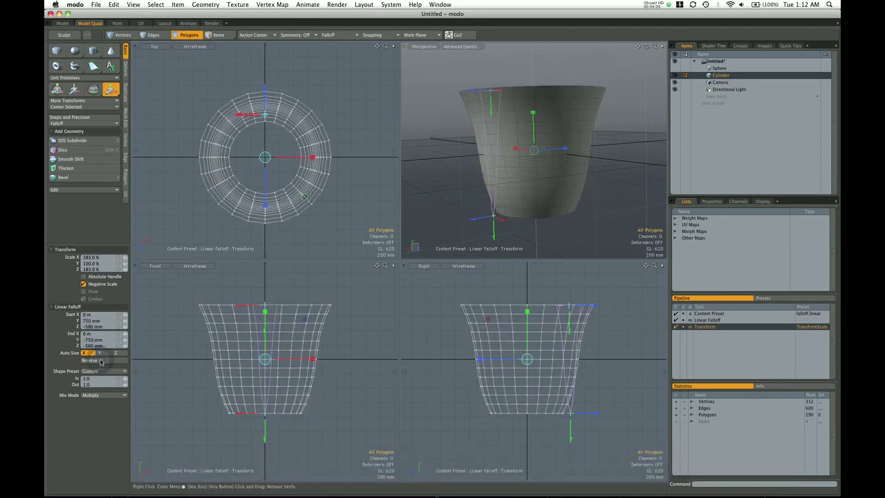
{"action": "left_click", "coordinate": [101, 361]}
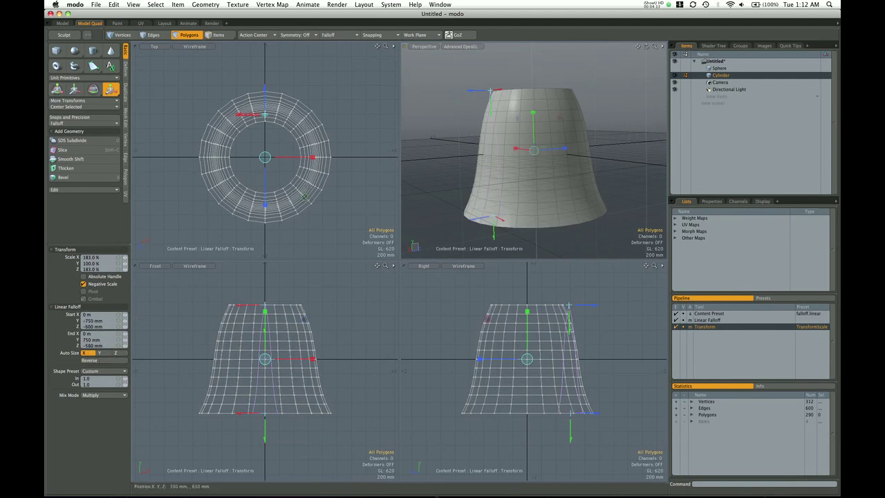
Drop the Scale transform on the bell-shaped cylinder while keeping the linear falloff active.
{"action": "left_click_drag", "start_coordinate": [490, 141], "coordinate": [493, 144], "text": "alt"}
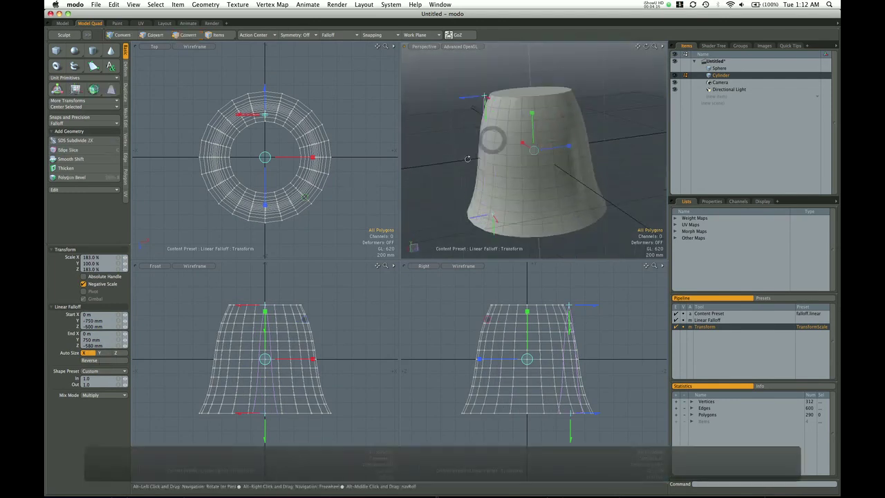
{"action": "key", "text": "q"}
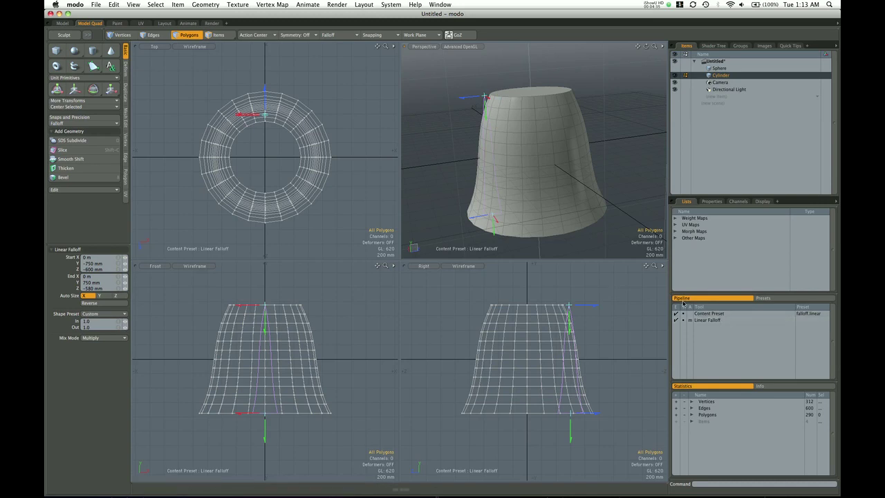
Drop the linear falloff so that no tool remains active on the bell-shaped cylinder.
{"action": "key", "text": "Escape"}
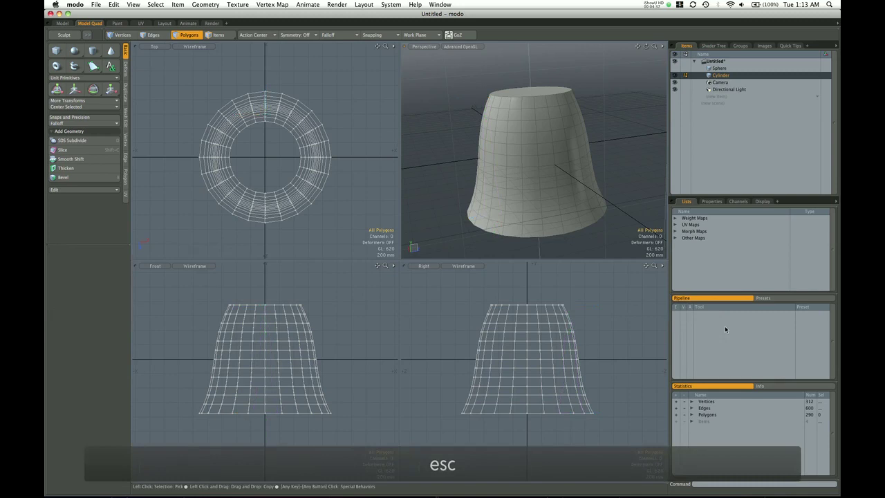
{"action": "left_click_drag", "start_coordinate": [555, 191], "coordinate": [631, 167], "text": "alt"}
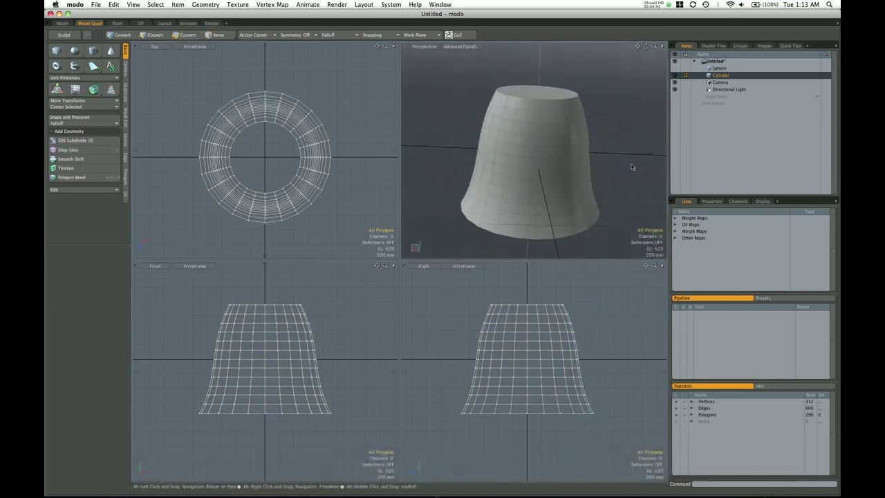
{"action": "left_click_drag", "start_coordinate": [557, 145], "coordinate": [558, 141], "text": "alt"}
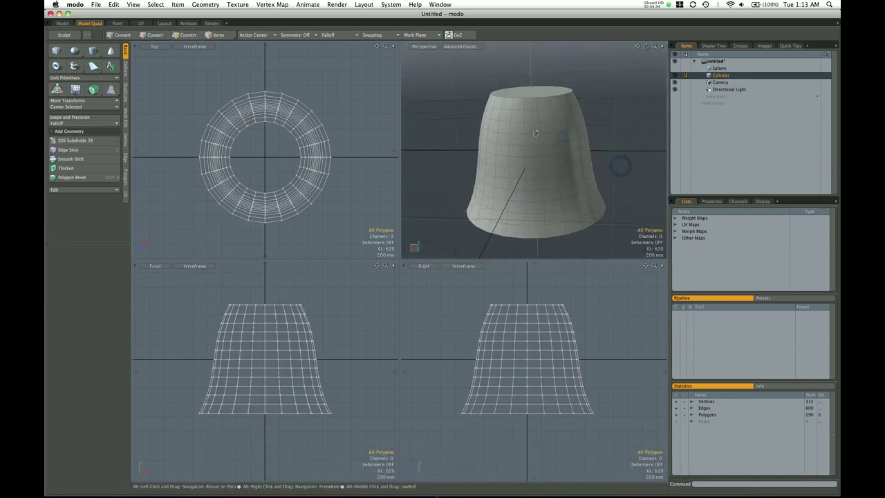
{"action": "left_click", "coordinate": [258, 36]}
{"action": "left_click", "coordinate": [257, 38]}
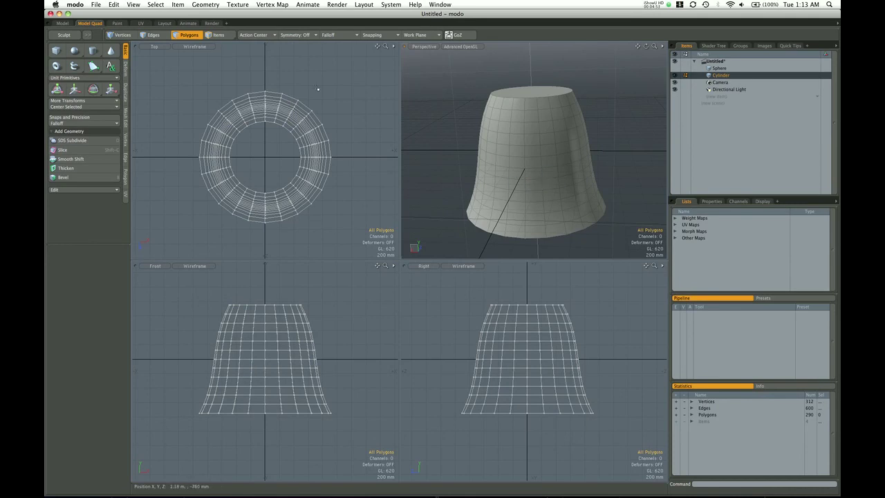
Select a two-by-two block of polygons near the bell's lower rim and activate the Move transform on them.
{"action": "left_click_drag", "start_coordinate": [553, 218], "coordinate": [550, 215]}
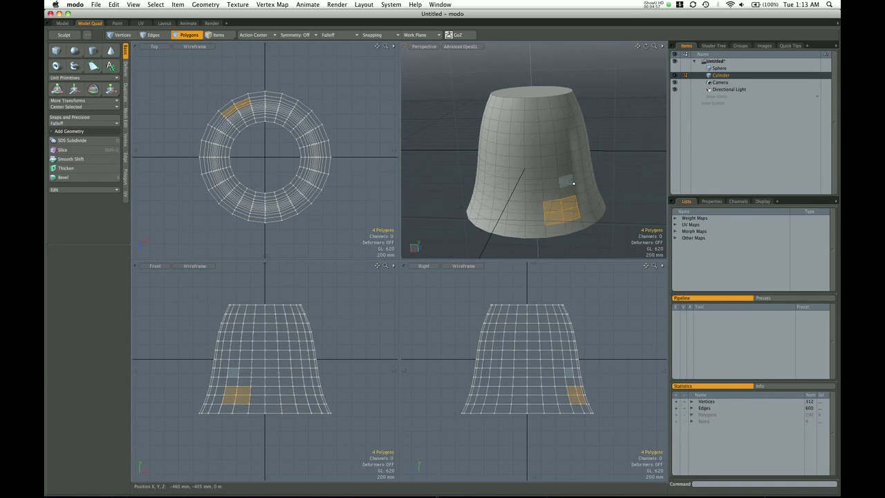
{"action": "key", "text": "w"}
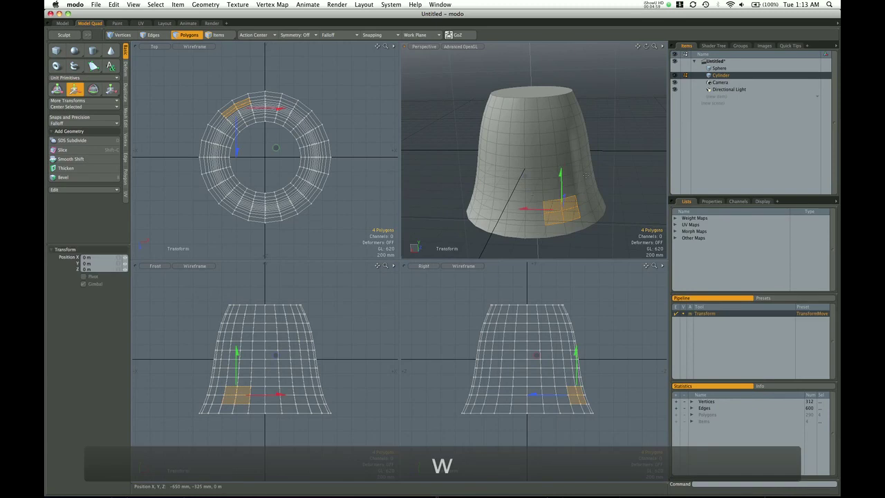
{"action": "left_click_drag", "start_coordinate": [585, 175], "coordinate": [529, 170], "text": "alt"}
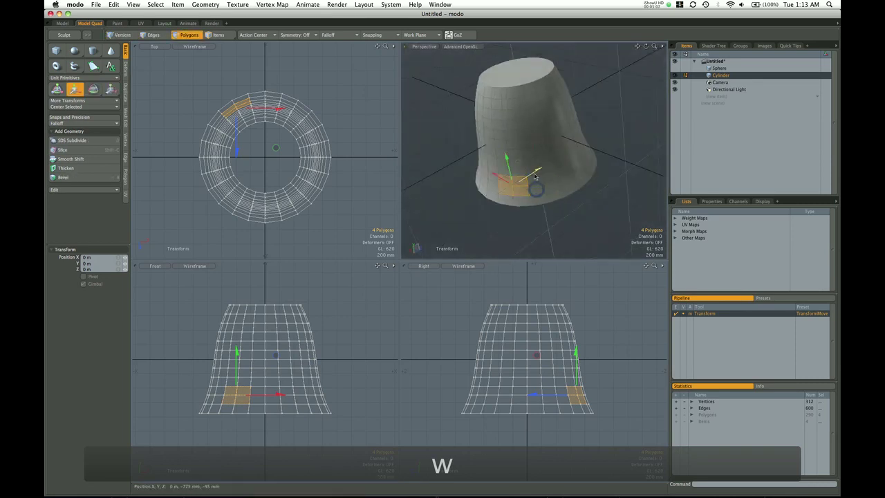
{"action": "key", "text": "alt"}
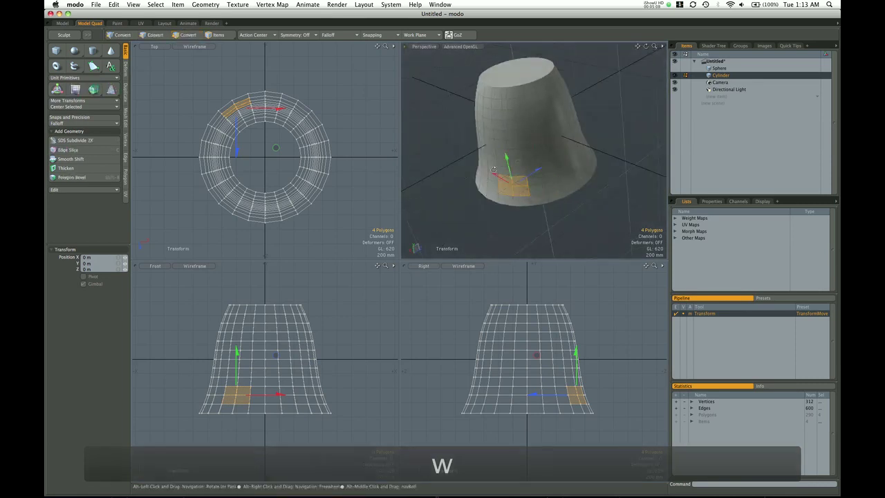
{"action": "left_click_drag", "start_coordinate": [493, 169], "coordinate": [589, 145], "text": "alt"}
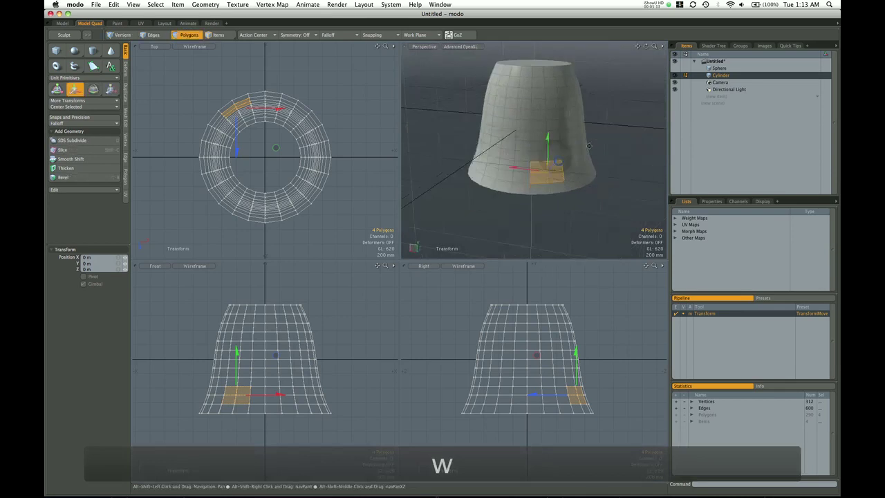
{"action": "scroll", "coordinate": [557, 158], "scroll_direction": "up", "scroll_amount": 2}
{"action": "scroll", "coordinate": [547, 177], "scroll_direction": "up", "scroll_amount": 2}
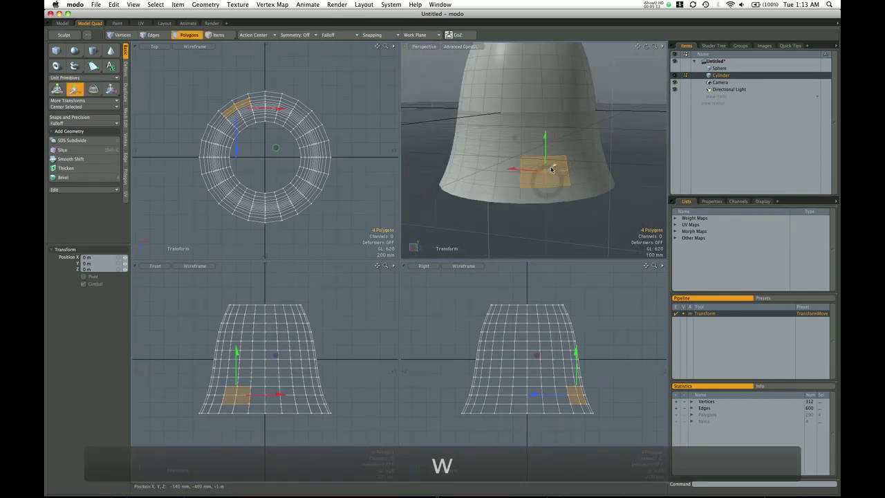
Maximize the perspective view around the selected polygons and set the Action Center to Selection.
{"action": "key", "text": "0"}
{"action": "key", "text": "shift+a"}
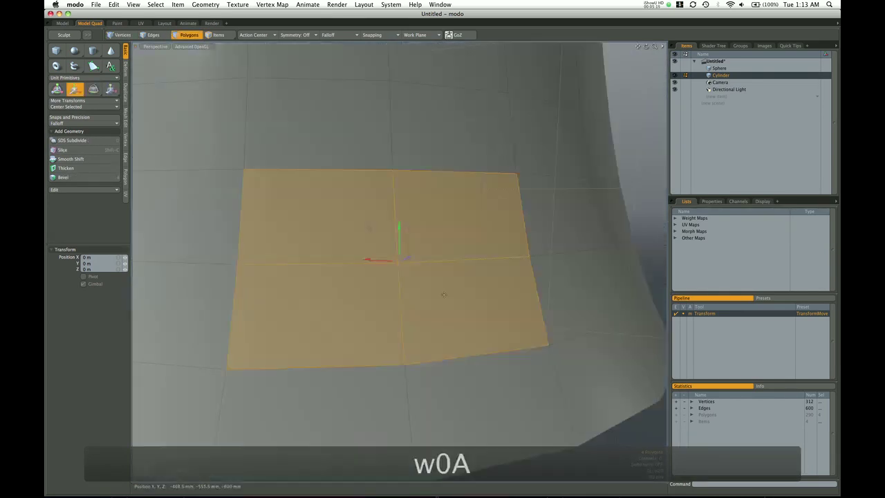
{"action": "scroll", "coordinate": [449, 294], "scroll_direction": "down", "scroll_amount": 4}
{"action": "left_click_drag", "start_coordinate": [437, 298], "coordinate": [505, 283], "text": "alt"}
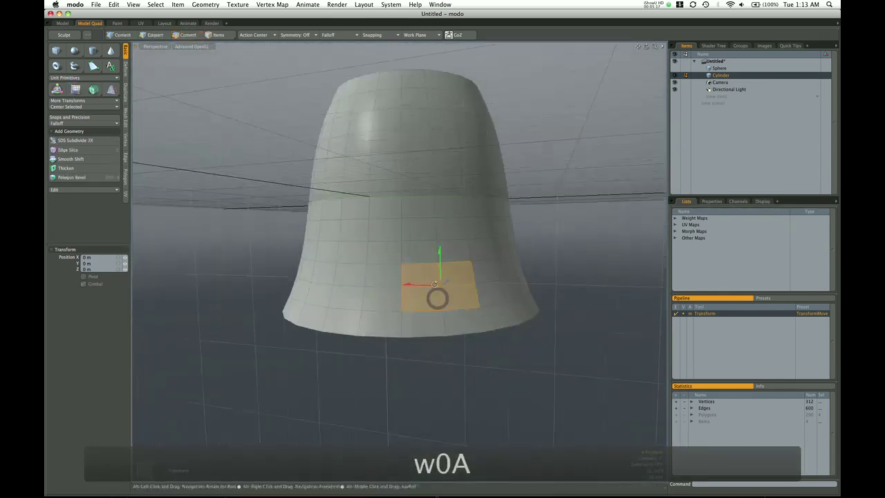
{"action": "left_click", "coordinate": [255, 34]}
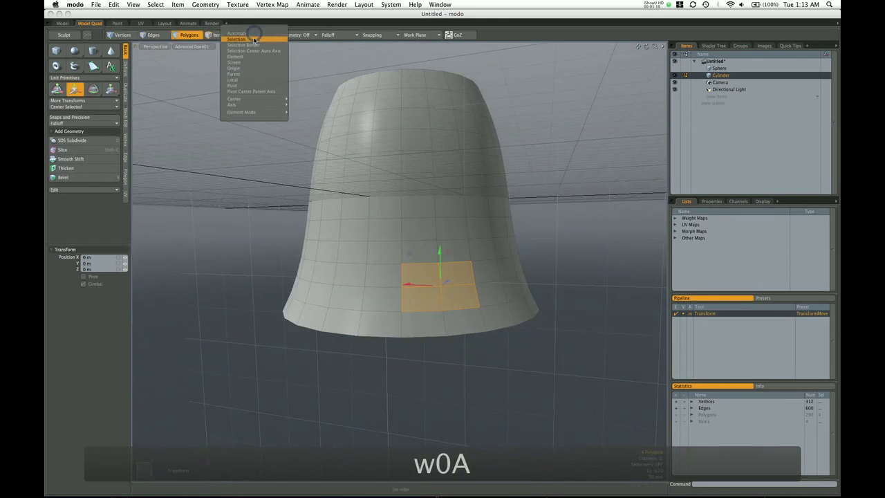
{"action": "left_click", "coordinate": [236, 39]}
Try moving the four selected polygons along their surface normal and undo the move.
{"action": "left_click_drag", "start_coordinate": [414, 271], "coordinate": [422, 242], "text": "alt"}
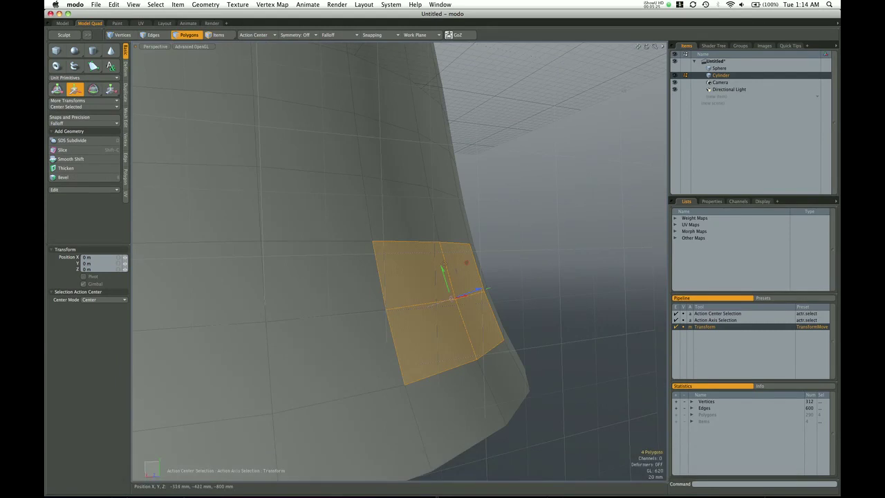
{"action": "left_click_drag", "start_coordinate": [444, 271], "coordinate": [446, 309], "text": "alt"}
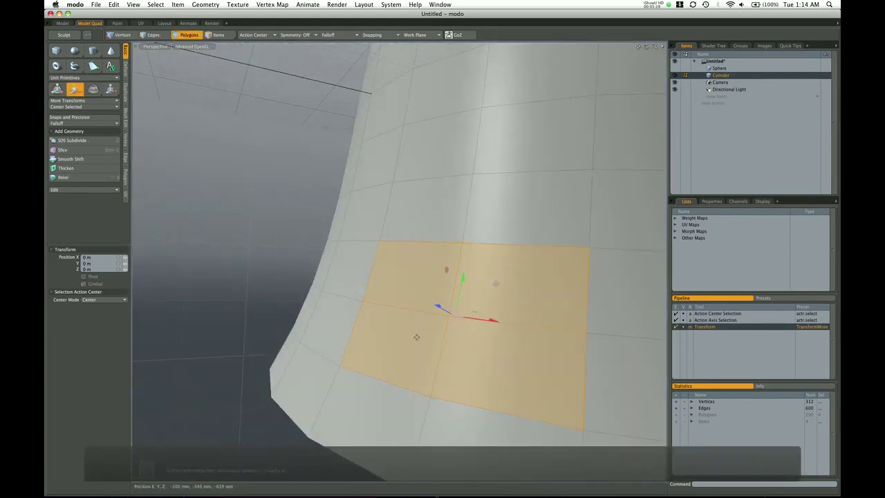
{"action": "scroll", "coordinate": [498, 326], "scroll_direction": "down", "scroll_amount": 5}
{"action": "left_click_drag", "start_coordinate": [499, 325], "coordinate": [448, 284], "text": "alt"}
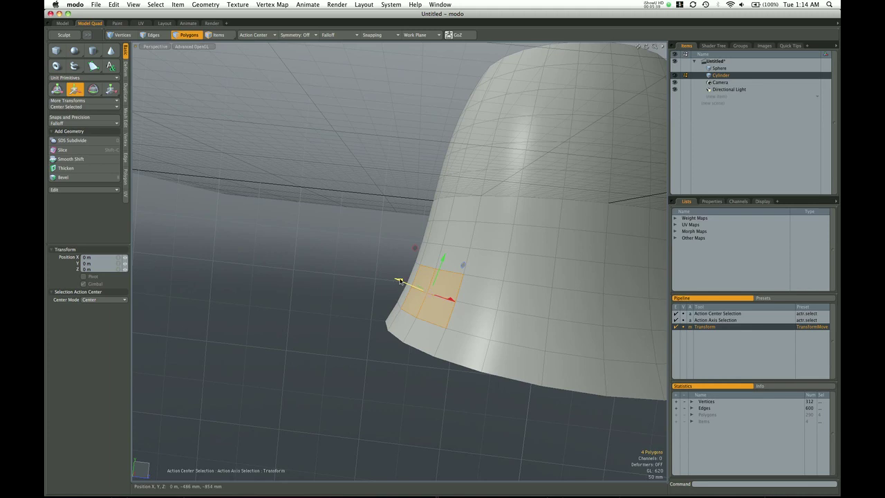
{"action": "mouse_move", "coordinate": [399, 280]}
{"action": "left_mouse_down"}
{"action": "mouse_move", "coordinate": [325, 248]}
{"action": "mouse_move", "coordinate": [484, 316]}
{"action": "mouse_move", "coordinate": [356, 263]}
{"action": "mouse_move", "coordinate": [423, 292]}
{"action": "mouse_move", "coordinate": [403, 281]}
{"action": "left_mouse_up"}
{"action": "key", "text": "super+z"}
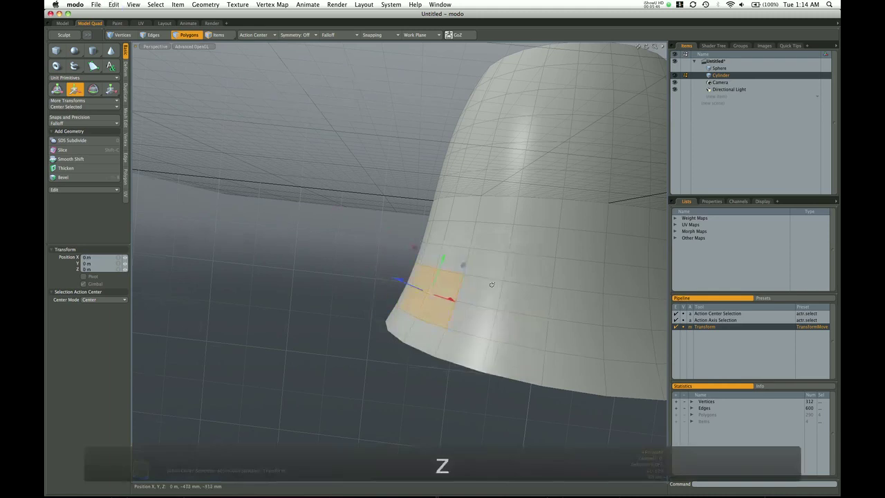
Switch the Action Center to Selection Border for the four selected polygons and inspect the handle placement.
{"action": "scroll", "coordinate": [491, 284], "scroll_direction": "down", "scroll_amount": 3}
{"action": "left_click", "coordinate": [250, 36]}
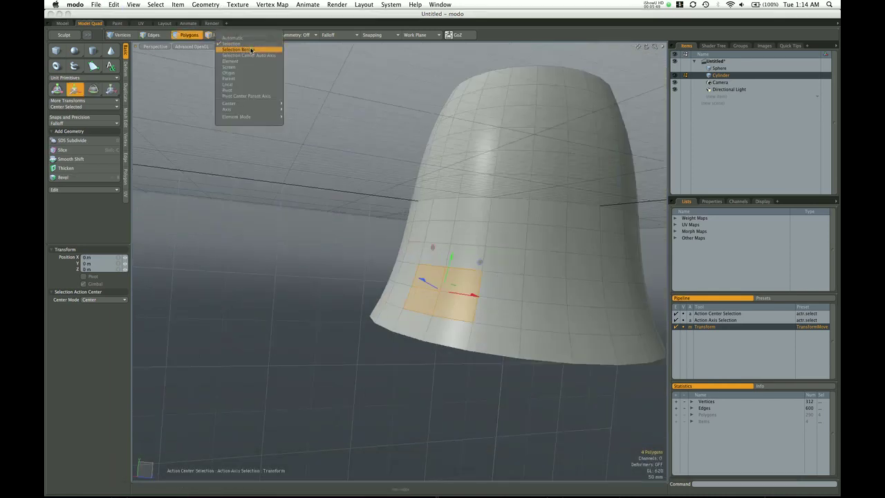
{"action": "left_click", "coordinate": [251, 50]}
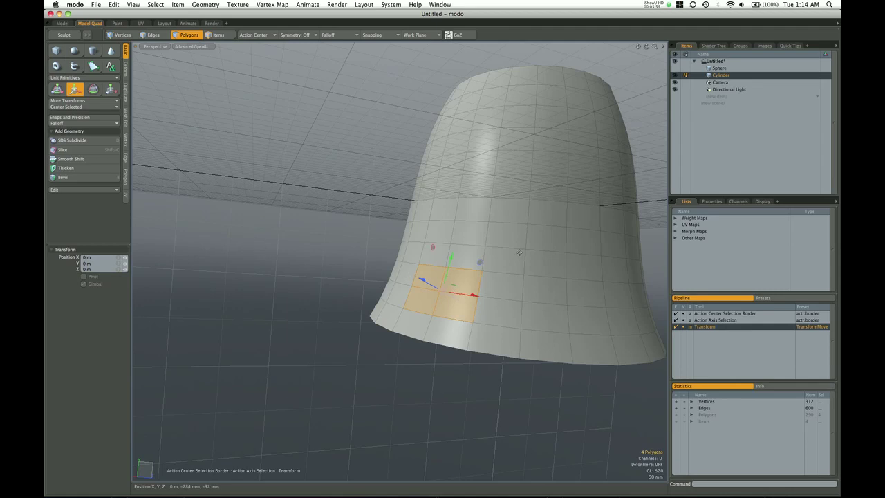
{"action": "left_click_drag", "start_coordinate": [523, 239], "coordinate": [415, 249], "text": "alt"}
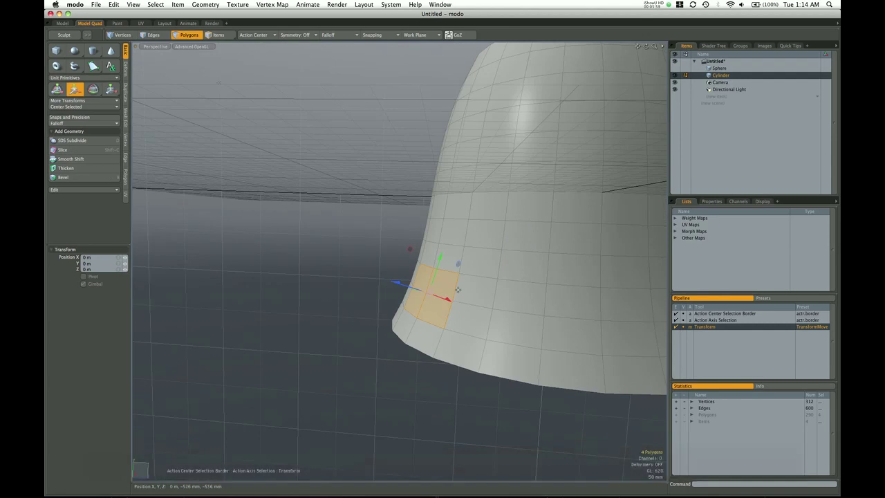
{"action": "scroll", "coordinate": [487, 253], "scroll_direction": "down", "scroll_amount": 5}
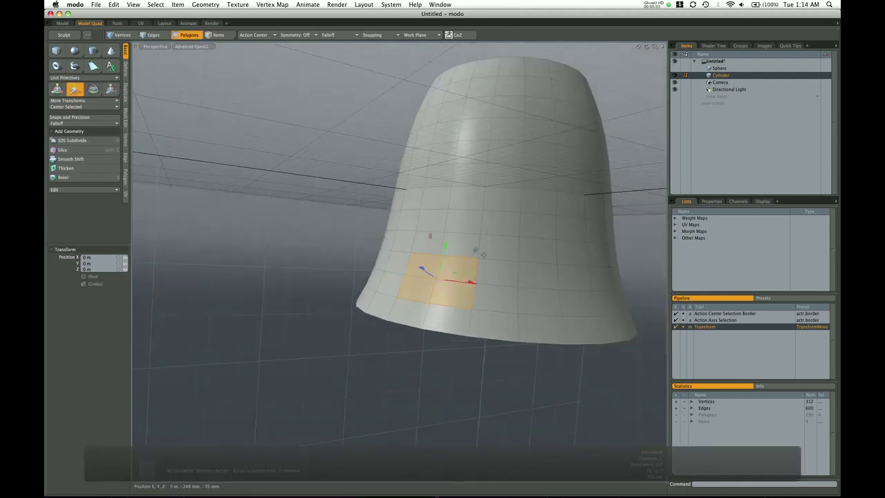
Drop the Move transform, select the bell's bottom cap polygon and grow the selection six times up the sides.
{"action": "left_click", "coordinate": [255, 35]}
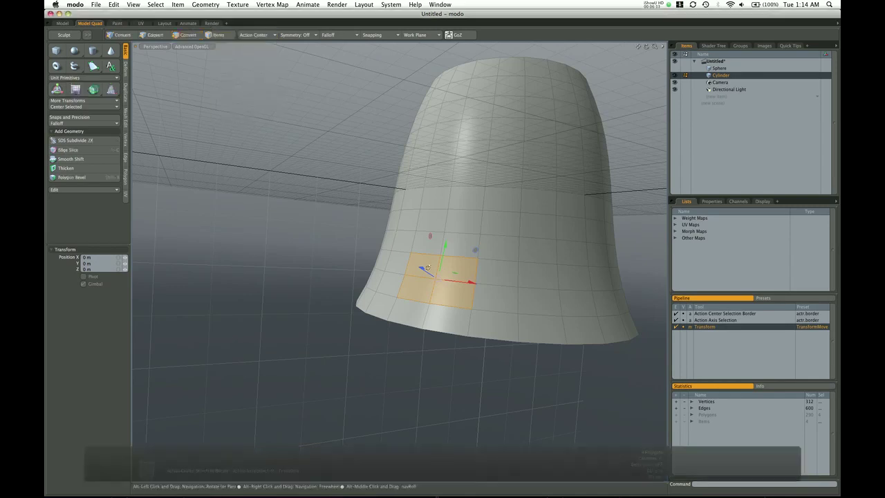
{"action": "left_click_drag", "start_coordinate": [443, 305], "coordinate": [445, 240], "text": "alt"}
{"action": "key", "text": "q"}
{"action": "left_click", "coordinate": [505, 327]}
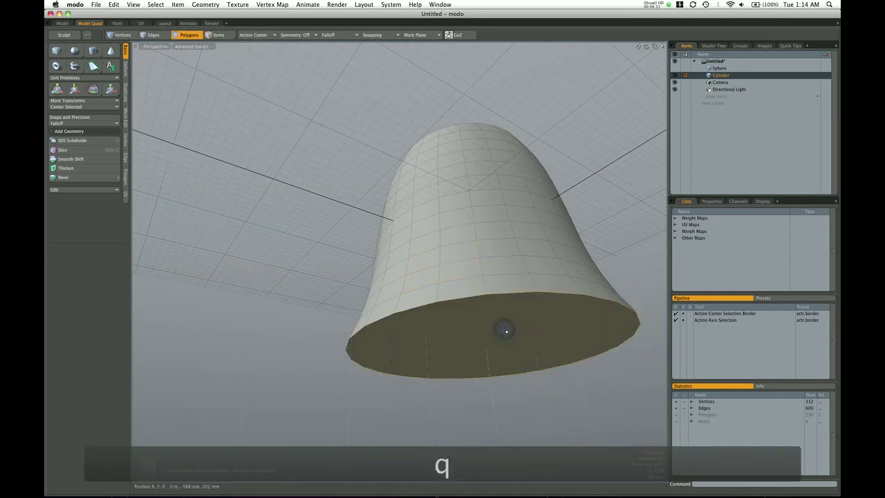
{"action": "key", "text": "Up"}
{"action": "key", "text": "Up"}
{"action": "key", "text": "Up"}
{"action": "key", "text": "Up"}
{"action": "key", "text": "Up"}
{"action": "key", "text": "Up"}
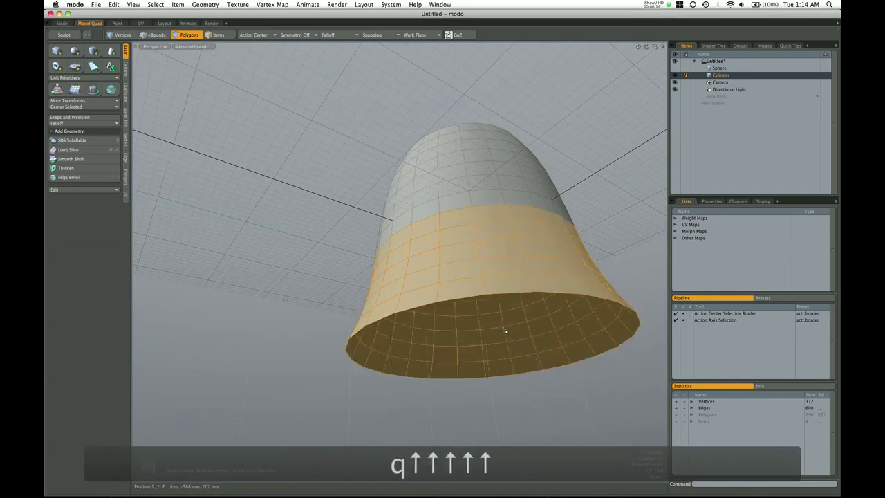
Activate the Move transform on the bell's selected lower half and set the Action Center to Selection.
{"action": "left_click_drag", "start_coordinate": [500, 288], "coordinate": [519, 367], "text": "alt"}
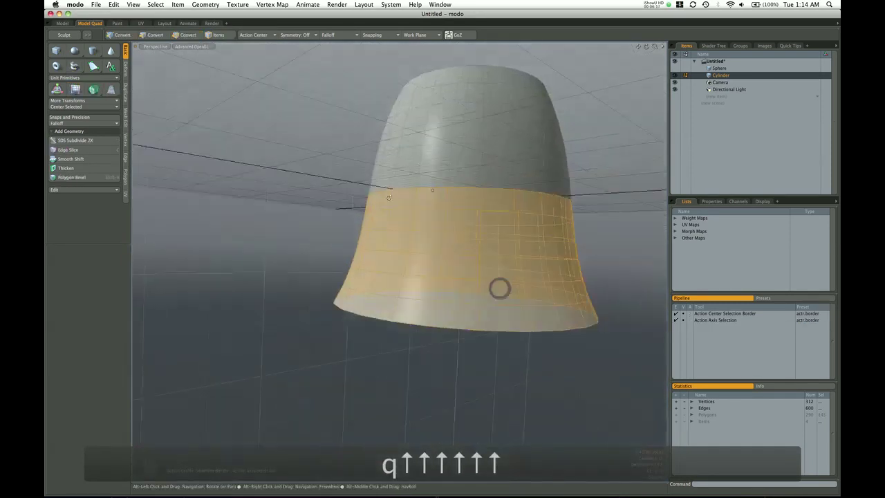
{"action": "key", "text": "w"}
{"action": "left_click_drag", "start_coordinate": [433, 190], "coordinate": [387, 194], "text": "alt"}
{"action": "left_click_drag", "start_coordinate": [394, 132], "coordinate": [321, 158], "text": "alt"}
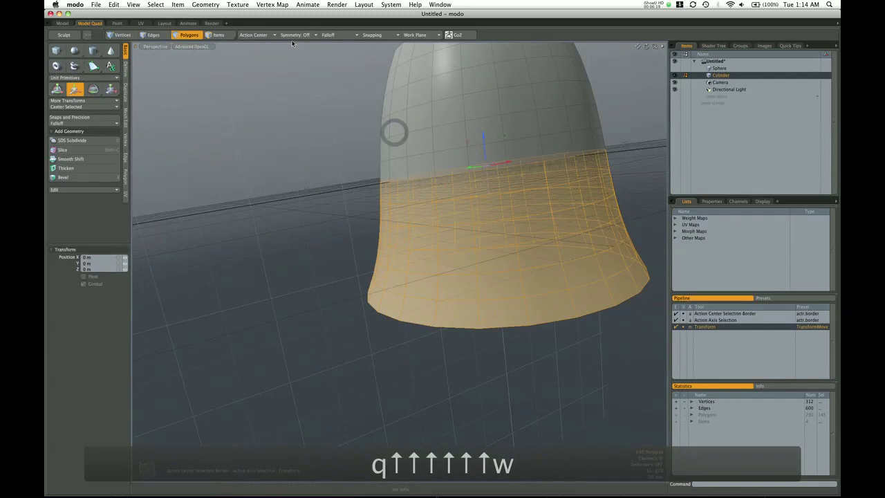
{"action": "left_click", "coordinate": [253, 36]}
{"action": "left_click", "coordinate": [253, 42]}
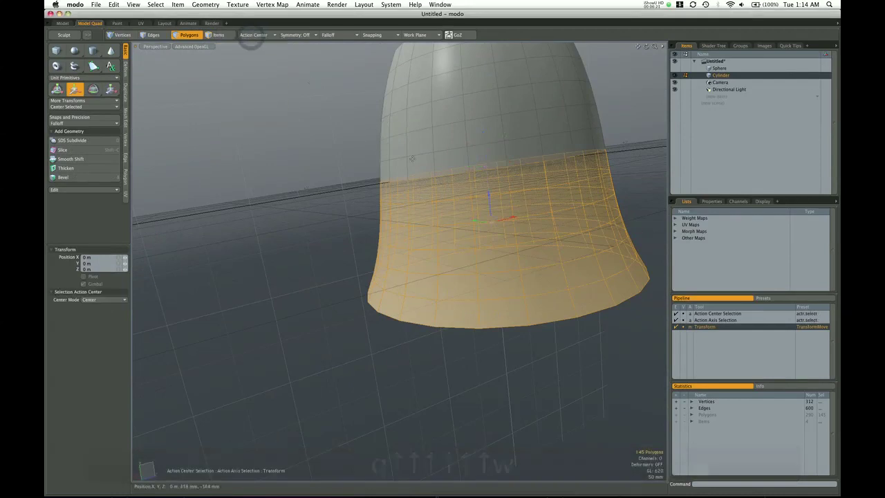
{"action": "left_click_drag", "start_coordinate": [426, 165], "coordinate": [493, 214], "text": "alt"}
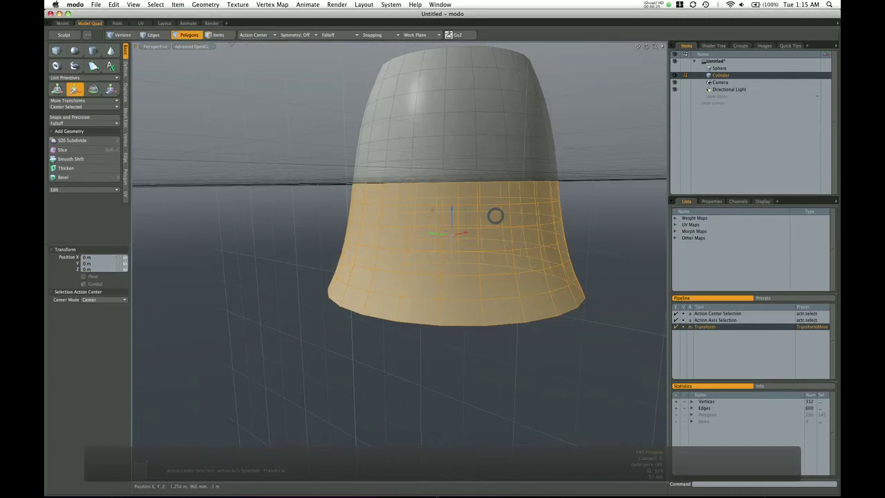
Set the Action Center to Selection Border and examine the handle's position relative to the lower half's open edge.
{"action": "left_click", "coordinate": [257, 35]}
{"action": "left_click", "coordinate": [261, 47]}
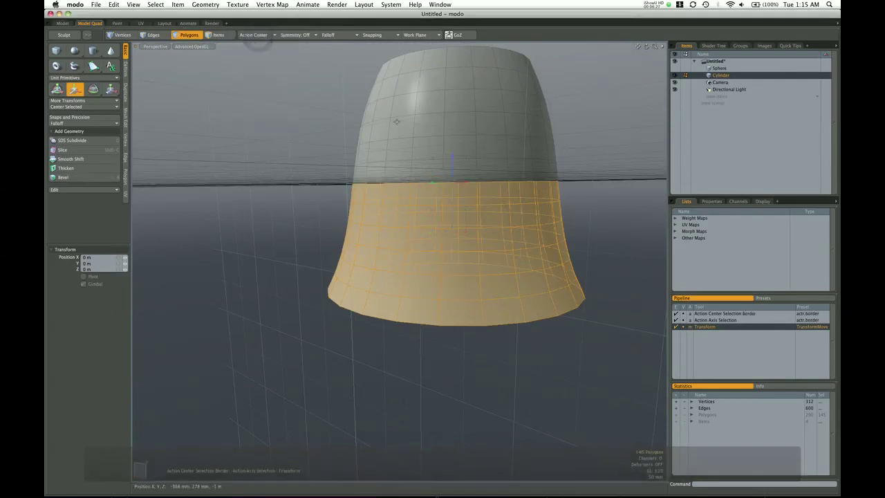
{"action": "left_click_drag", "start_coordinate": [515, 207], "coordinate": [482, 209], "text": "alt"}
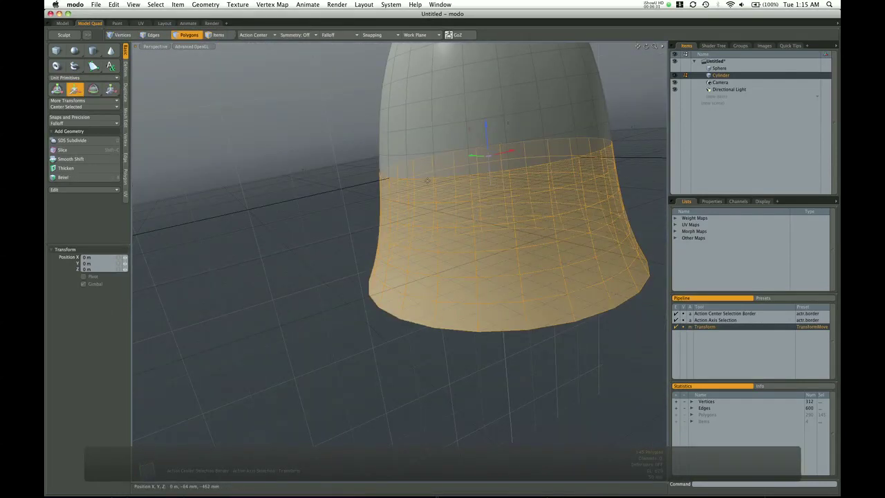
{"action": "left_click_drag", "start_coordinate": [446, 202], "coordinate": [518, 181], "text": "alt"}
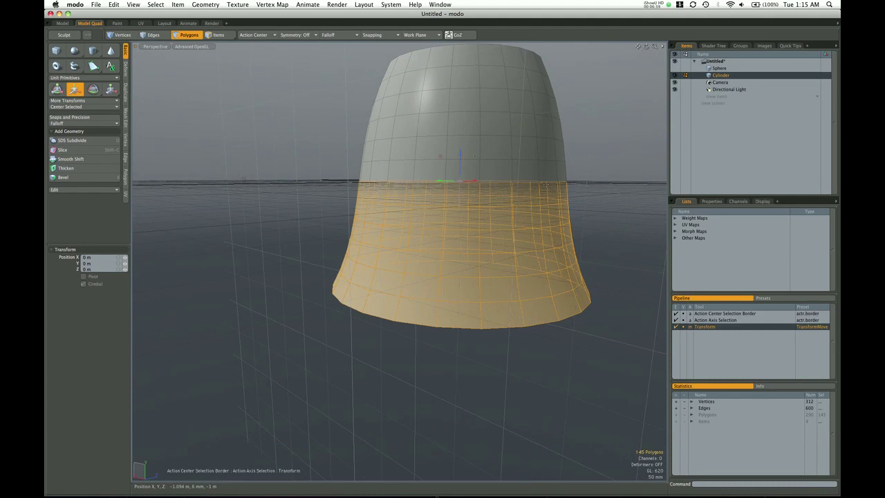
{"action": "left_click_drag", "start_coordinate": [524, 183], "coordinate": [474, 177], "text": "alt"}
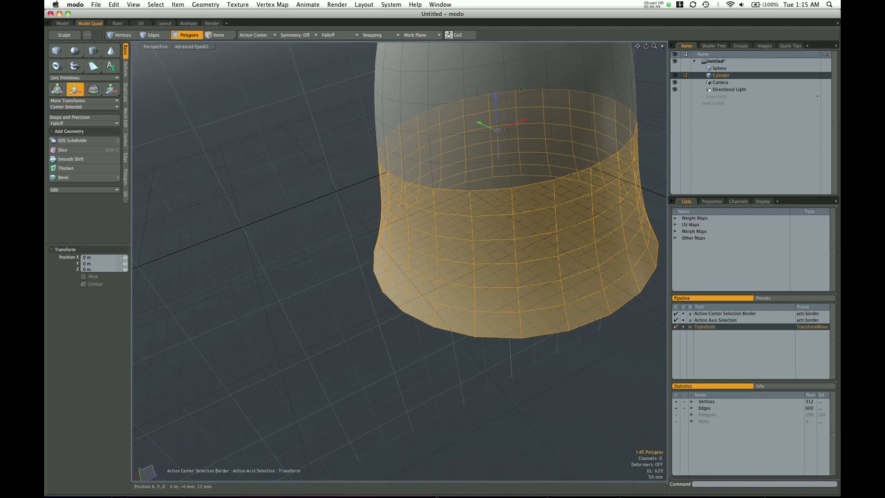
Set the Action Center to Element and place the move handle on a polygon of the bell's upper part.
{"action": "left_click_drag", "start_coordinate": [483, 199], "coordinate": [513, 220], "text": "alt"}
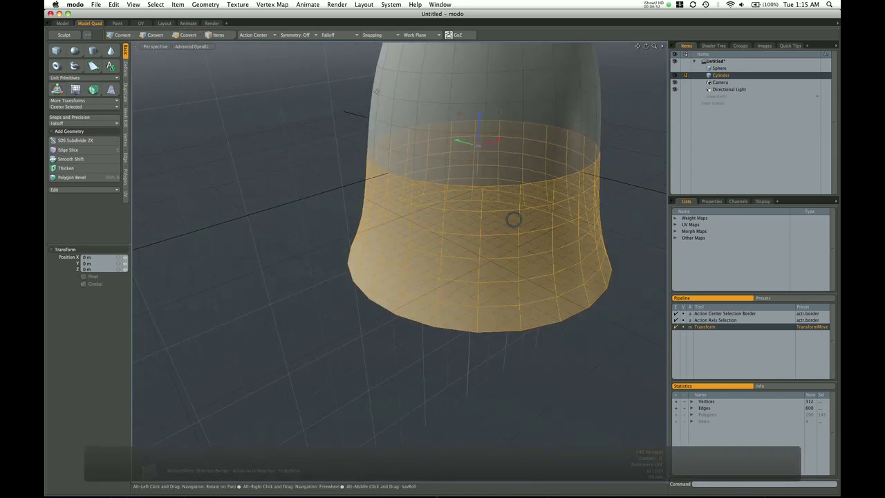
{"action": "left_click", "coordinate": [255, 35]}
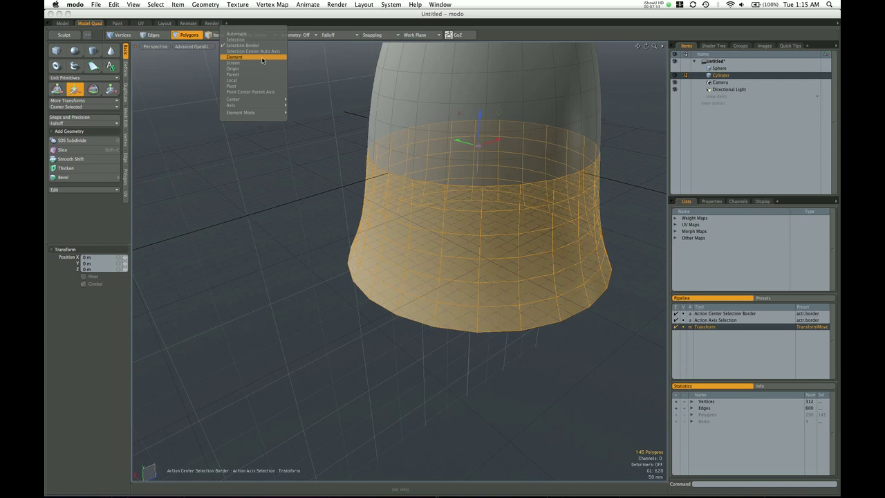
{"action": "left_click", "coordinate": [262, 57]}
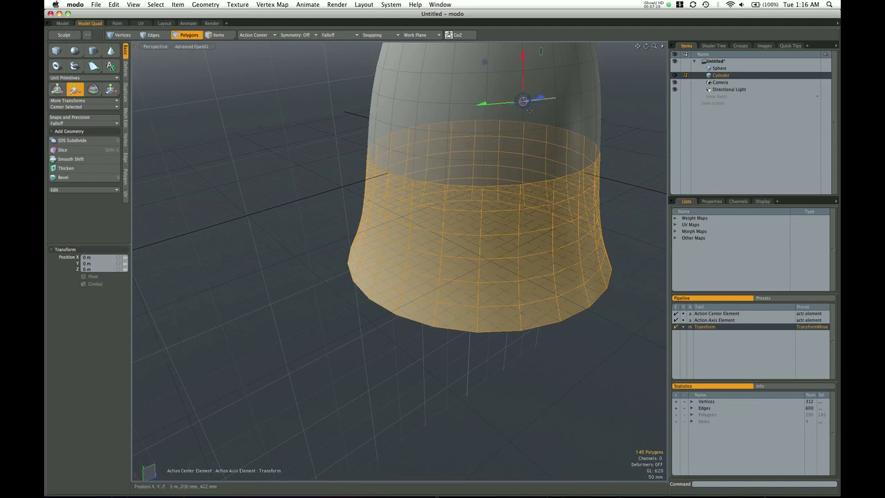
Place the Element-centred move handle on several different polygons of the bell's upper part.
{"action": "left_click_drag", "start_coordinate": [590, 127], "coordinate": [450, 206], "text": "alt"}
{"action": "scroll", "coordinate": [495, 169], "scroll_direction": "up", "scroll_amount": 5}
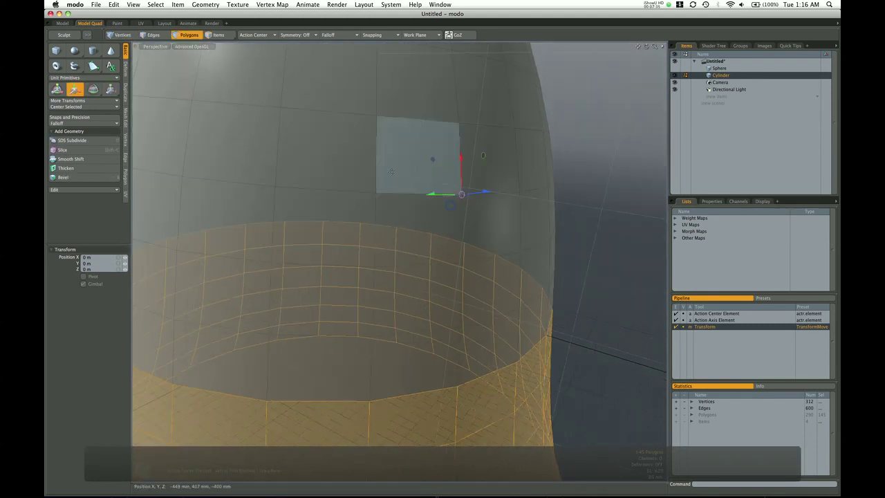
{"action": "left_click", "coordinate": [341, 153]}
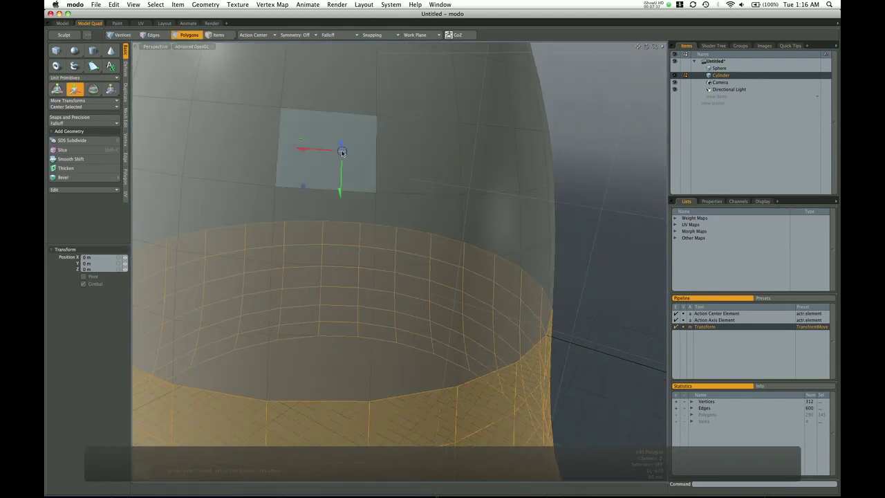
{"action": "left_click_drag", "start_coordinate": [342, 152], "coordinate": [399, 181], "text": "alt"}
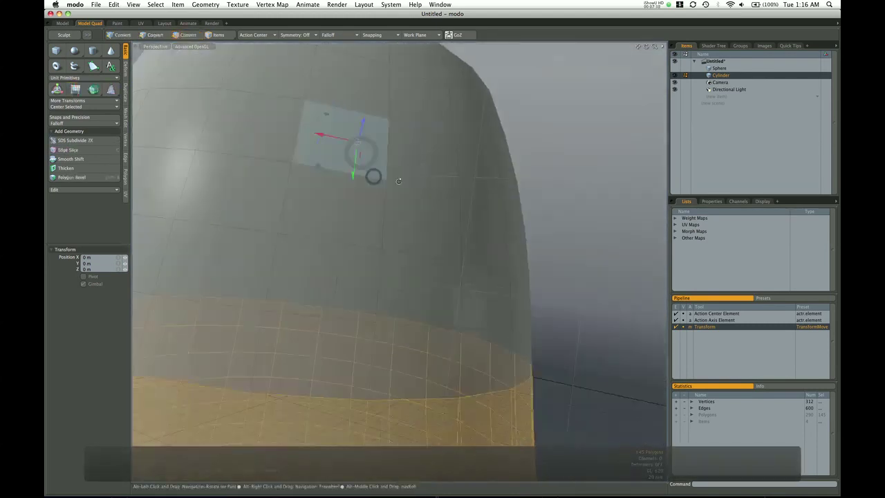
{"action": "left_click", "coordinate": [398, 182]}
{"action": "left_click", "coordinate": [427, 154]}
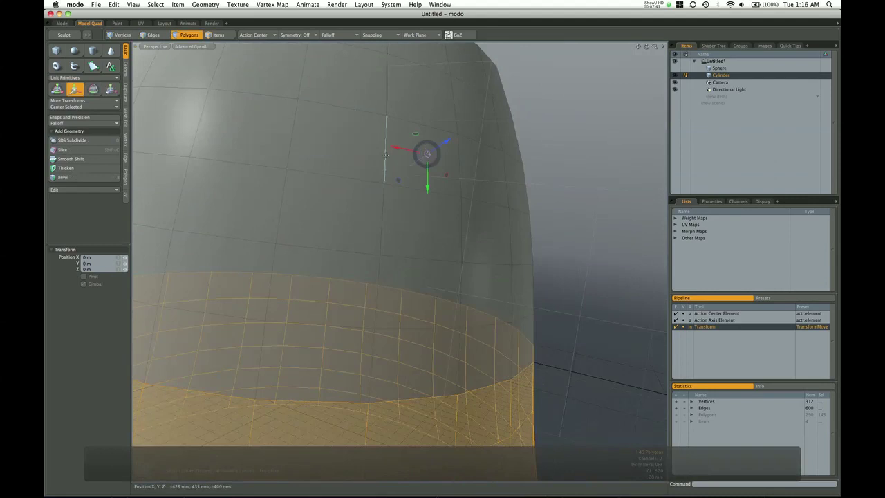
Place the move handle on a vertical edge of the bell's upper part and examine how its axes align.
{"action": "left_click", "coordinate": [386, 156]}
{"action": "left_click_drag", "start_coordinate": [385, 156], "coordinate": [503, 230], "text": "alt"}
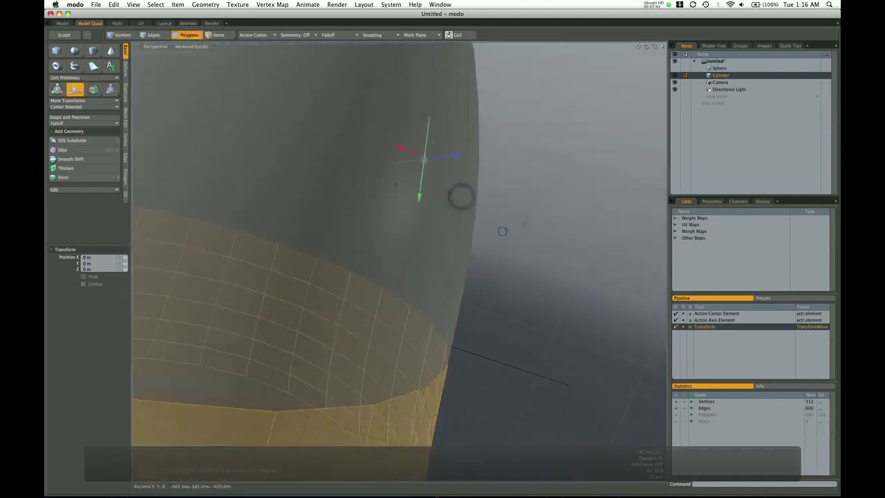
{"action": "left_click_drag", "start_coordinate": [461, 197], "coordinate": [369, 244], "text": "alt"}
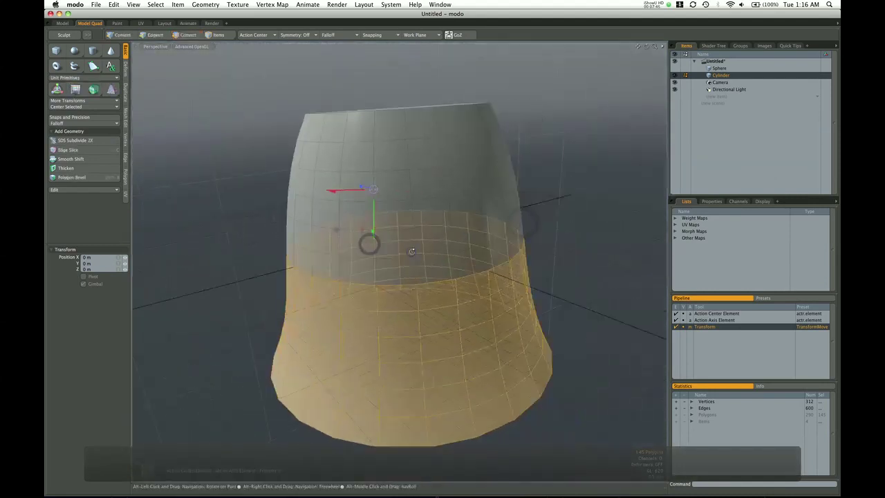
{"action": "key", "text": "w"}
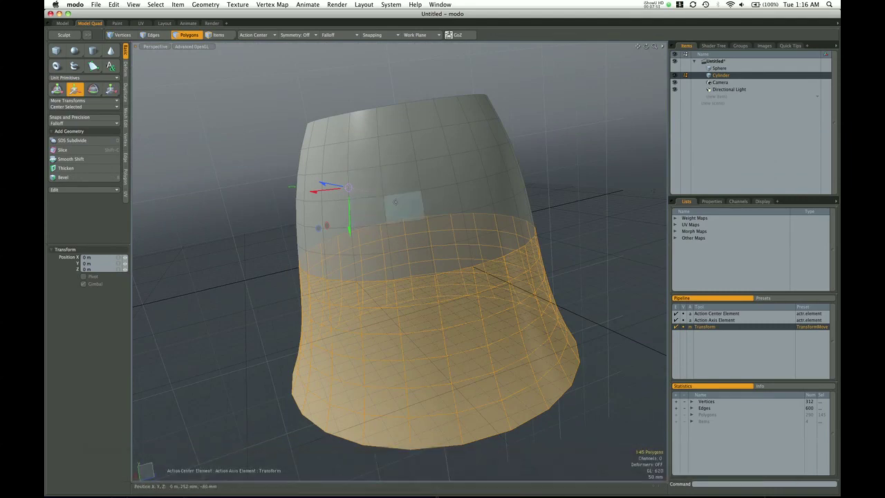
{"action": "mouse_move", "coordinate": [384, 214]}
{"action": "left_mouse_down", "text": "alt"}
{"action": "mouse_move", "coordinate": [493, 296]}
{"action": "mouse_move", "coordinate": [484, 190]}
{"action": "left_mouse_up", "text": "alt"}
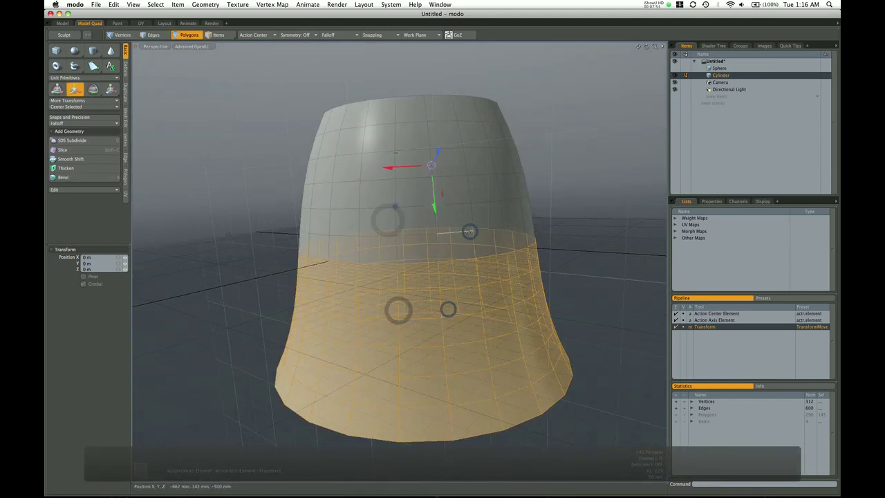
Drop the Move transform and select four separate, non-adjacent polygons spread across the bell's front.
{"action": "key", "text": "q"}
{"action": "left_click", "coordinate": [488, 215]}
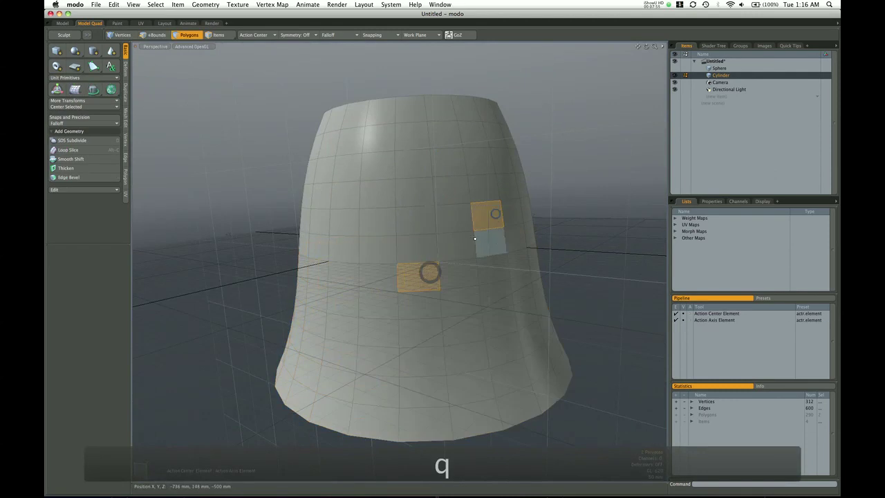
{"action": "left_click", "coordinate": [347, 201]}
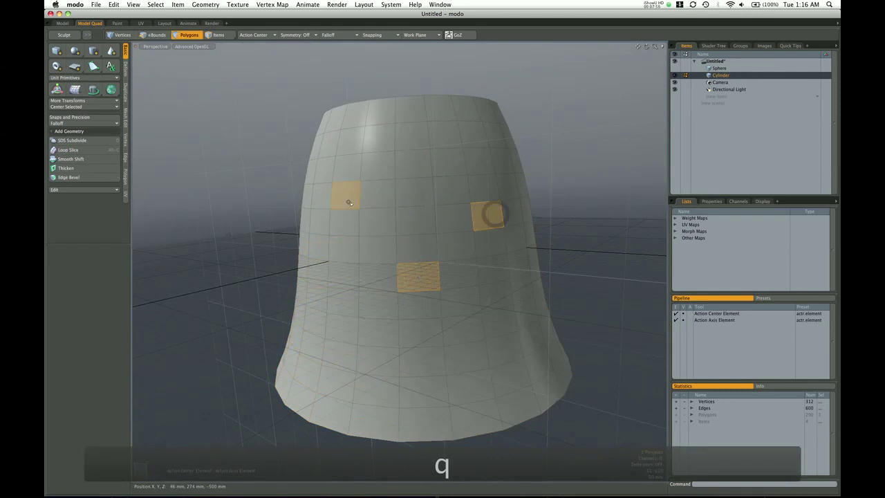
{"action": "left_click", "coordinate": [337, 323]}
{"action": "left_click_drag", "start_coordinate": [404, 305], "coordinate": [473, 238], "text": "alt"}
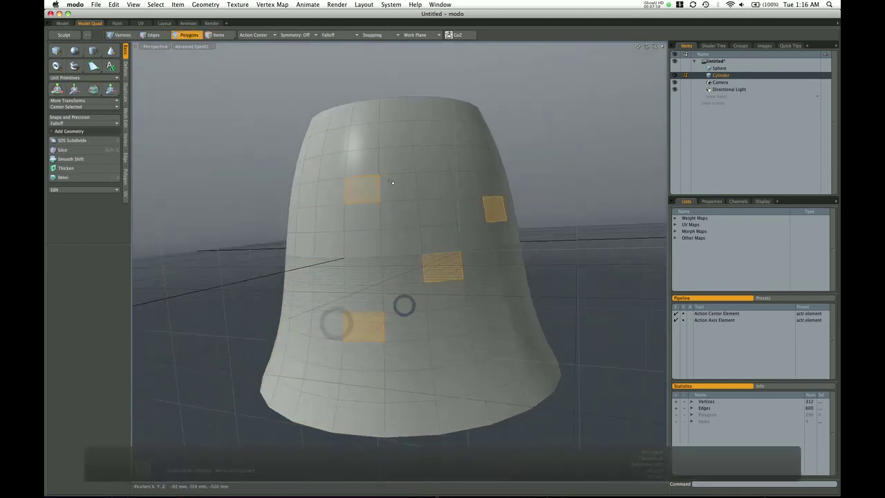
{"action": "left_click_drag", "start_coordinate": [413, 232], "coordinate": [458, 218], "text": "alt"}
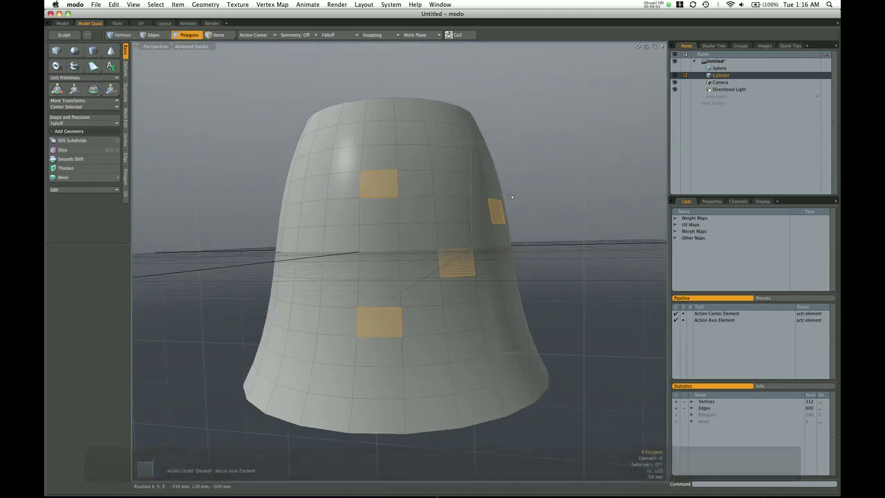
Set the Action Center to Local and try to move the four scattered polygons with the Move transform.
{"action": "left_click", "coordinate": [256, 35]}
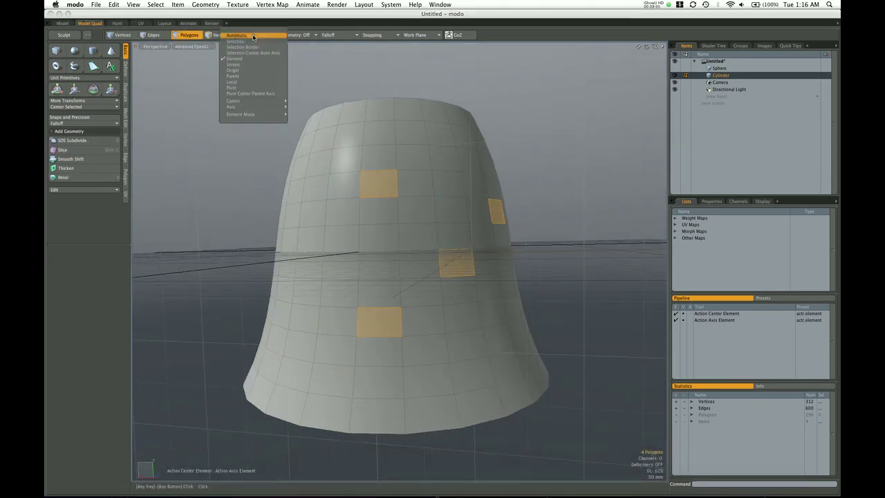
{"action": "left_click", "coordinate": [251, 82]}
{"action": "left_click_drag", "start_coordinate": [407, 250], "coordinate": [503, 271], "text": "alt"}
{"action": "key", "text": "w"}
{"action": "left_click_drag", "start_coordinate": [522, 220], "coordinate": [470, 314], "text": "alt"}
{"action": "left_click_drag", "start_coordinate": [470, 314], "coordinate": [467, 287], "text": "alt"}
Undo the last two polygon edits, then drop the Move transform and clear the selection.
{"action": "key", "text": "super+z"}
{"action": "key", "text": "super+z"}
{"action": "left_click_drag", "start_coordinate": [518, 255], "coordinate": [409, 300], "text": "alt"}
{"action": "left_click_drag", "start_coordinate": [369, 257], "coordinate": [304, 222], "text": "alt"}
{"action": "key", "text": "q"}
{"action": "left_click", "coordinate": [258, 190]}
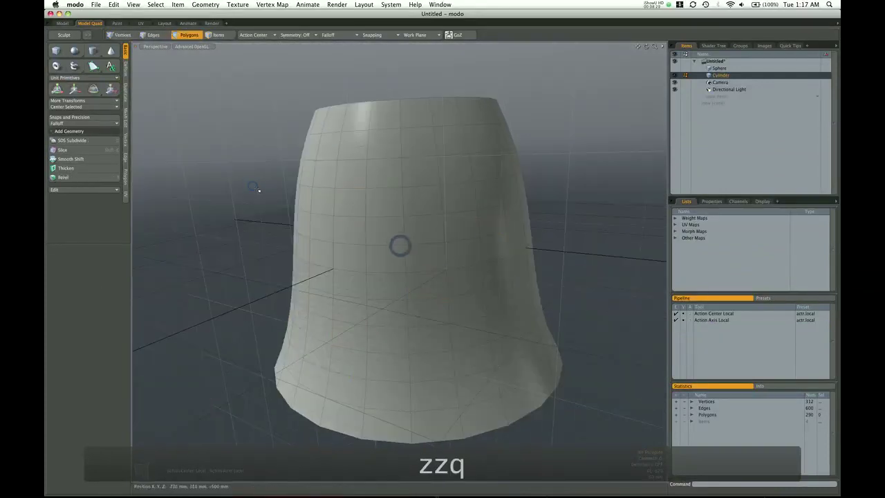
Set the Action Center to Selection and activate the Move transform on a two-by-two polygon block on the bell's upper front.
{"action": "left_click", "coordinate": [252, 34]}
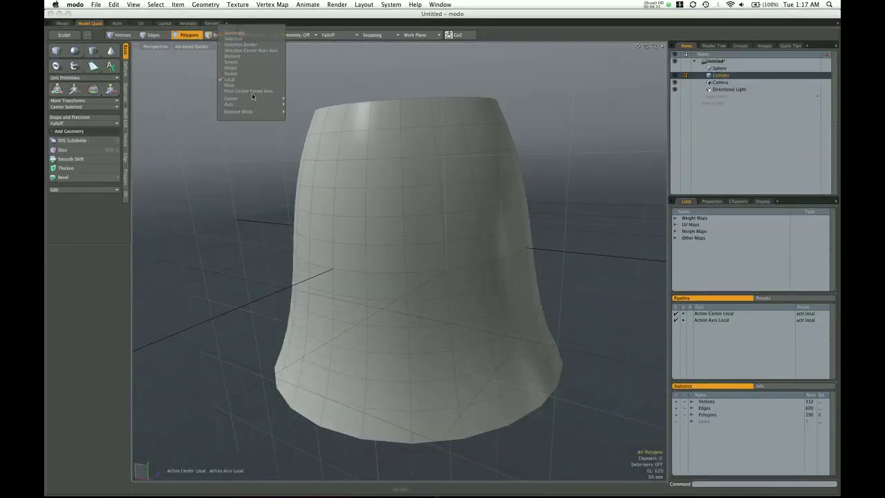
{"action": "mouse_move", "coordinate": [251, 99]}
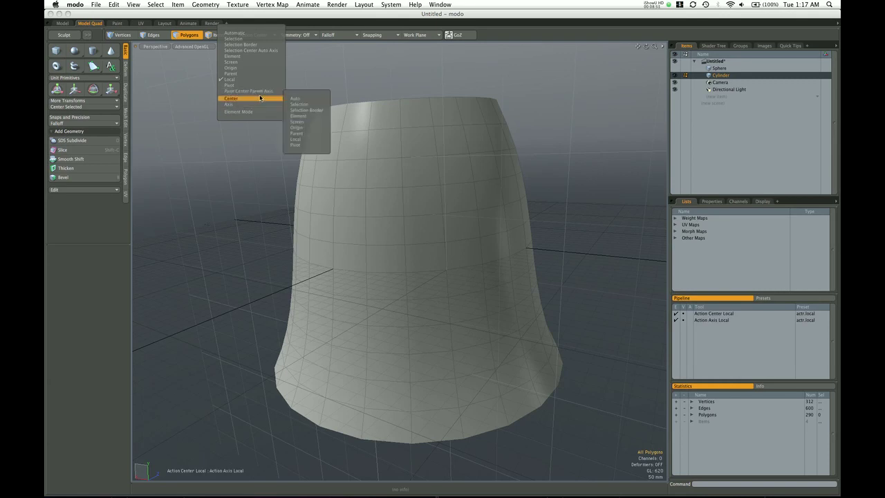
{"action": "left_click", "coordinate": [235, 39]}
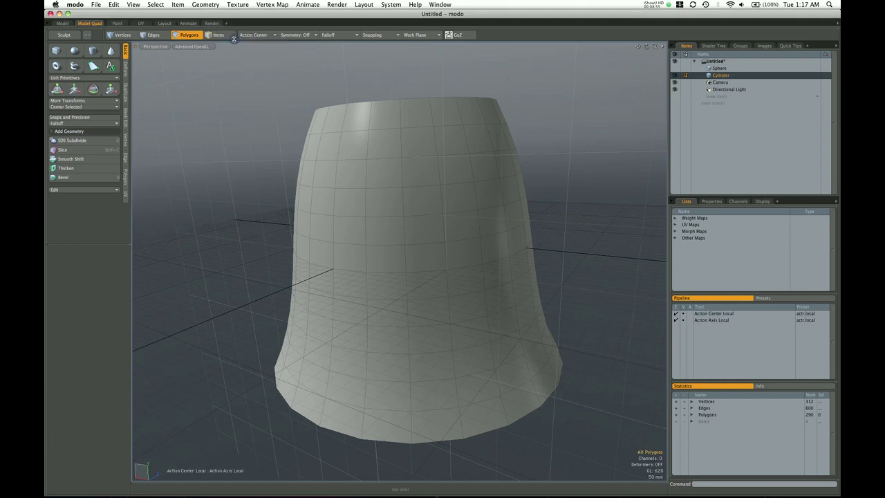
{"action": "left_click", "coordinate": [233, 35]}
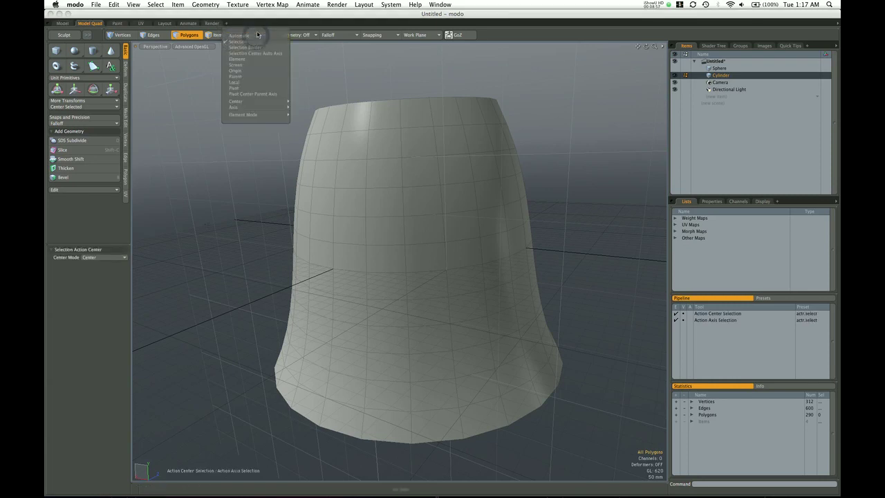
{"action": "left_click", "coordinate": [251, 40]}
{"action": "left_click_drag", "start_coordinate": [383, 204], "coordinate": [392, 187]}
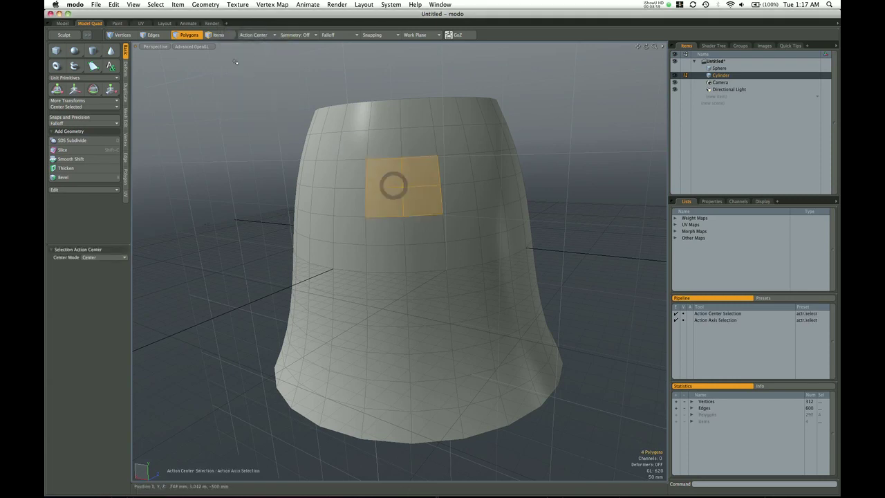
{"action": "key", "text": "w"}
Set only the action axis to Element for the selected polygon block, with the center left on Selection.
{"action": "left_click", "coordinate": [236, 33]}
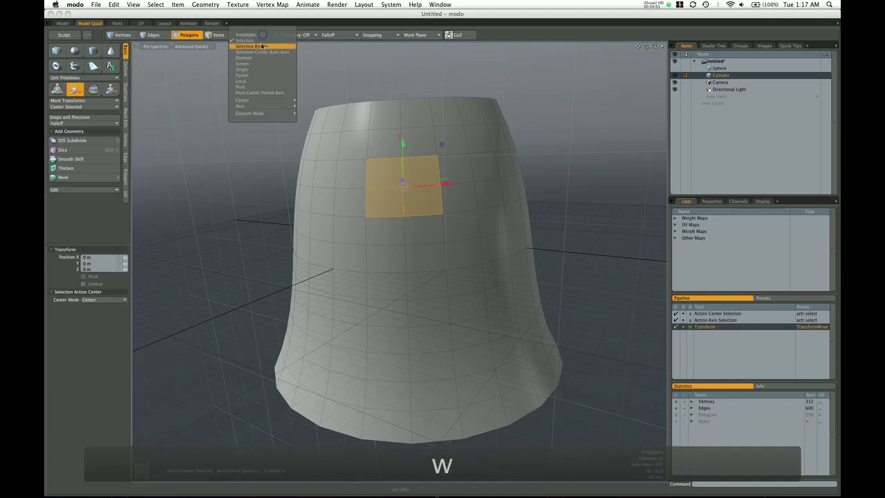
{"action": "mouse_move", "coordinate": [252, 99]}
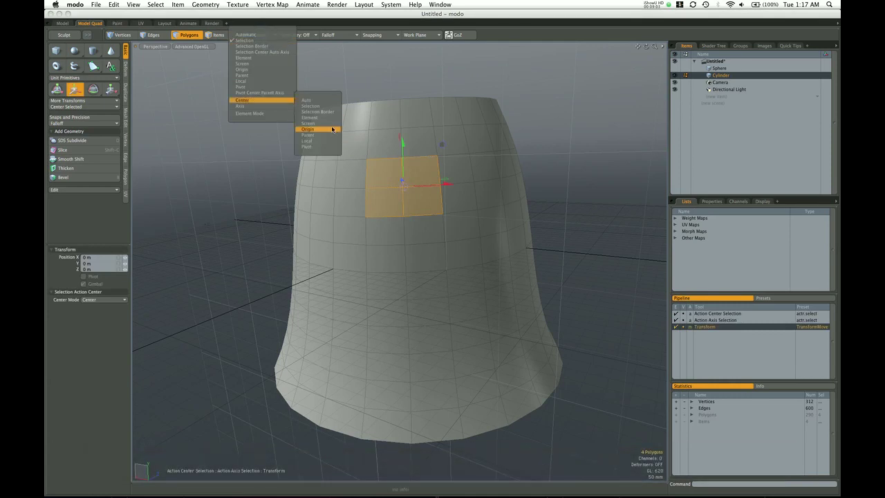
{"action": "mouse_move", "coordinate": [283, 106]}
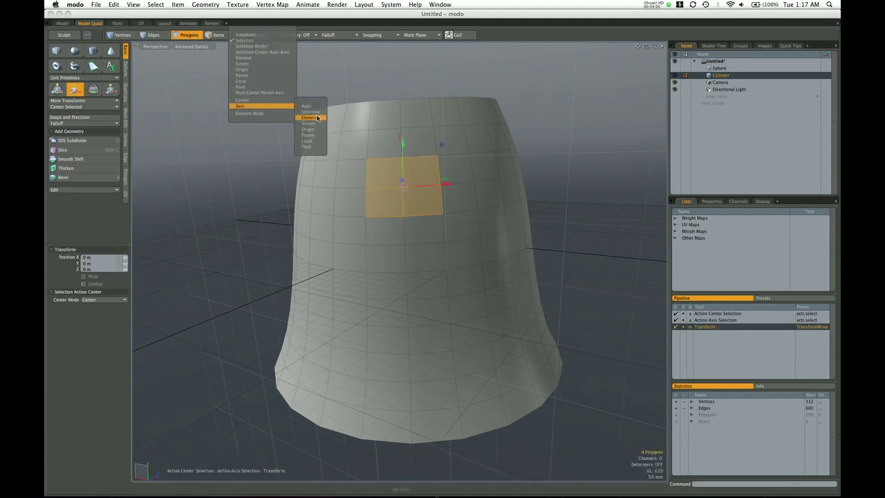
{"action": "left_click", "coordinate": [316, 118]}
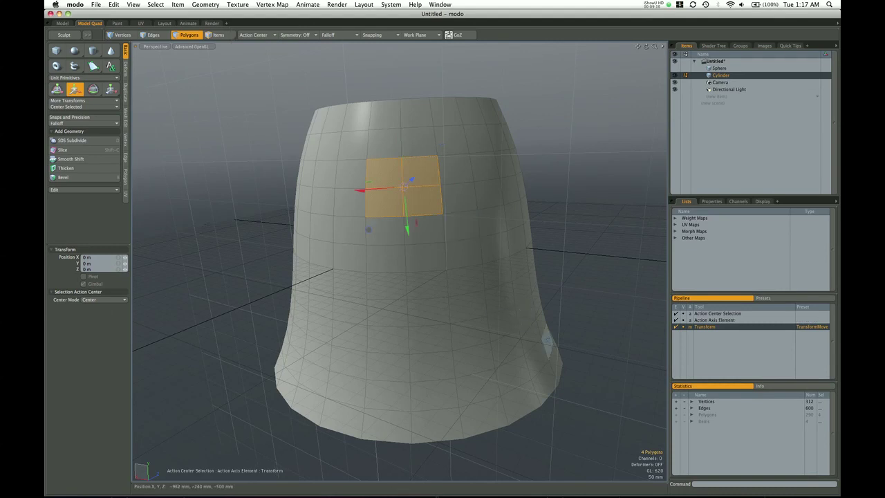
Align the block's move handle to different elements of the bell and examine its axis orientation from several angles.
{"action": "left_click_drag", "start_coordinate": [547, 339], "coordinate": [510, 282], "text": "alt"}
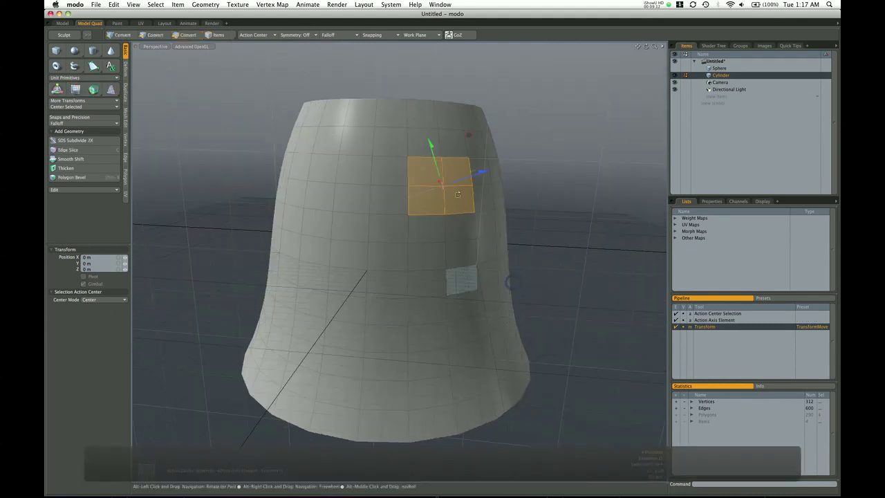
{"action": "scroll", "coordinate": [449, 180], "scroll_direction": "up", "scroll_amount": 4}
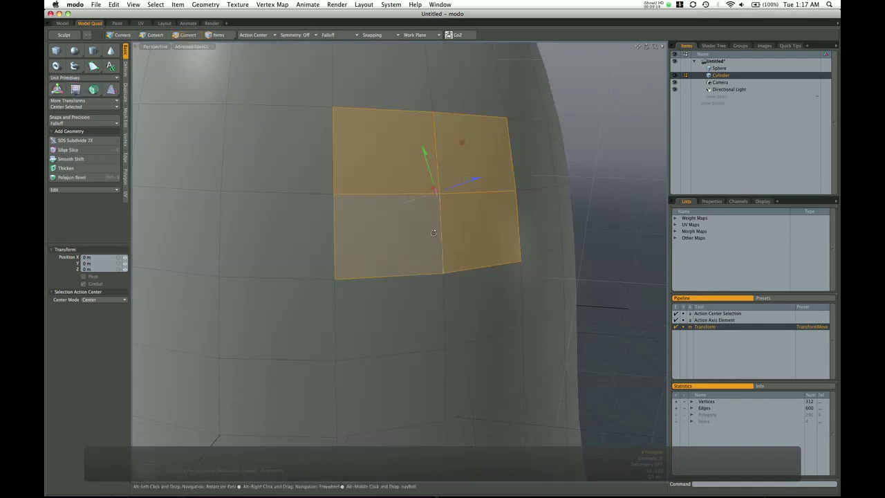
{"action": "left_click_drag", "start_coordinate": [433, 233], "coordinate": [520, 291], "text": "alt"}
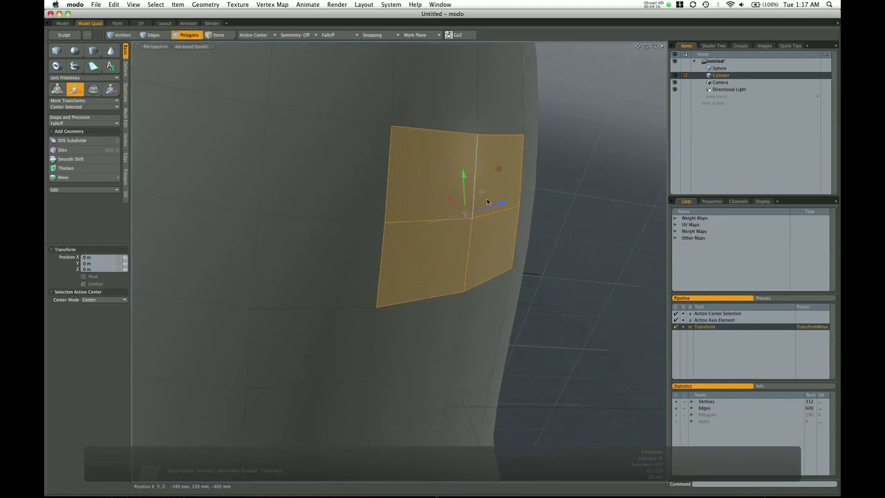
{"action": "left_click_drag", "start_coordinate": [456, 245], "coordinate": [553, 248], "text": "alt"}
{"action": "scroll", "coordinate": [553, 248], "scroll_direction": "down", "scroll_amount": 5}
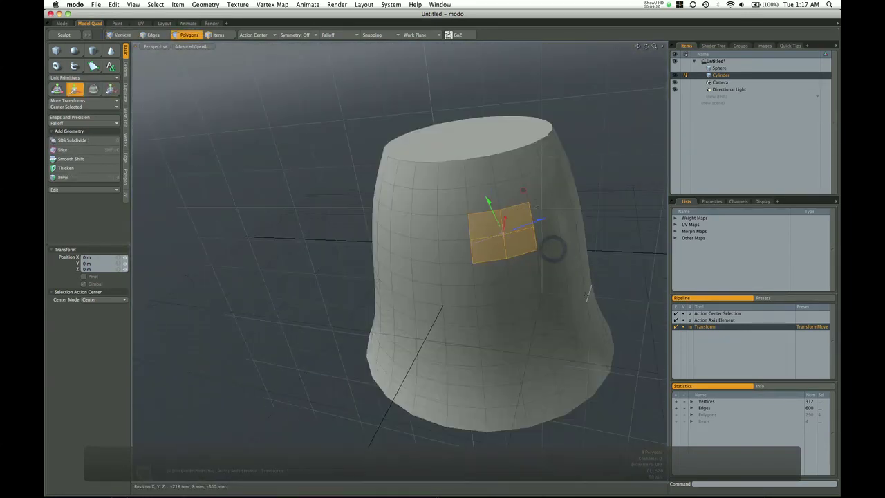
{"action": "left_click_drag", "start_coordinate": [585, 293], "coordinate": [504, 244], "text": "alt"}
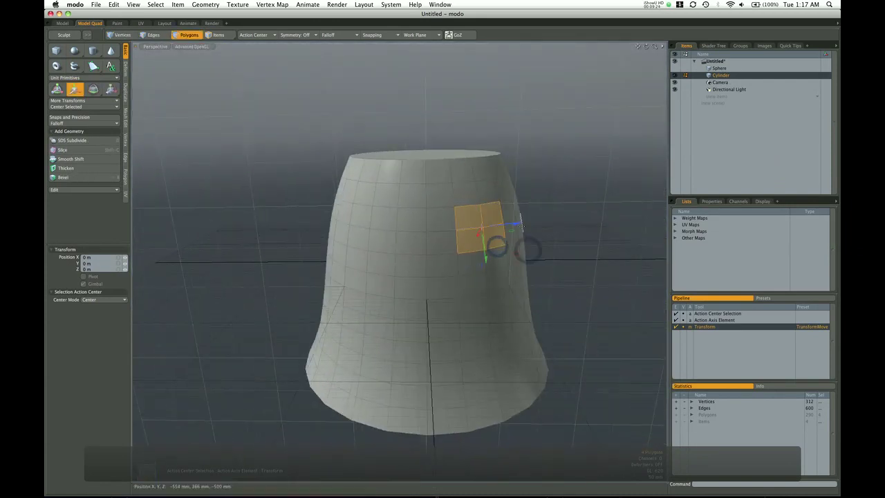
{"action": "left_click_drag", "start_coordinate": [532, 226], "coordinate": [523, 247], "text": "alt"}
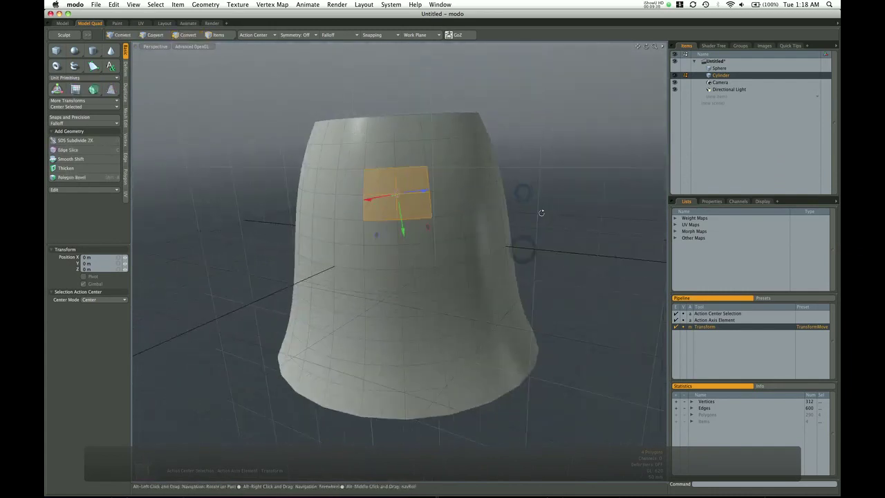
{"action": "left_click_drag", "start_coordinate": [425, 239], "coordinate": [542, 166], "text": "alt"}
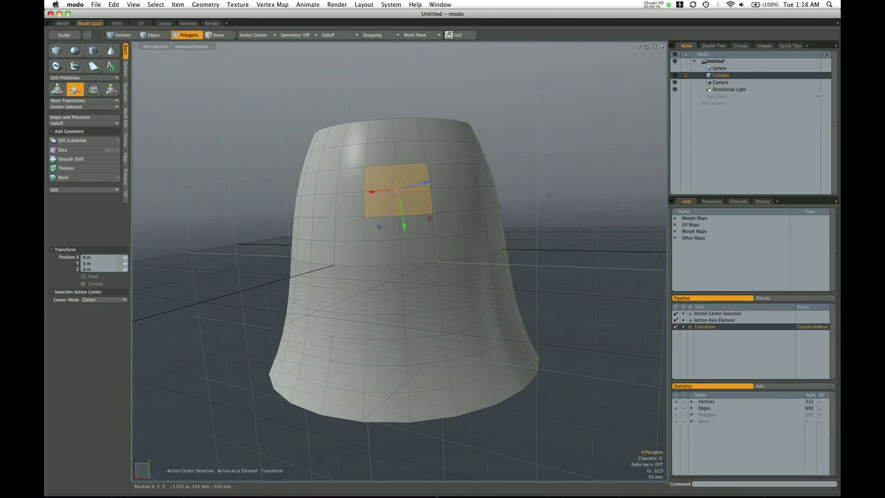
Drop the Move transform and deselect the four-polygon block.
{"action": "key", "text": "q"}
{"action": "left_click", "coordinate": [569, 183]}
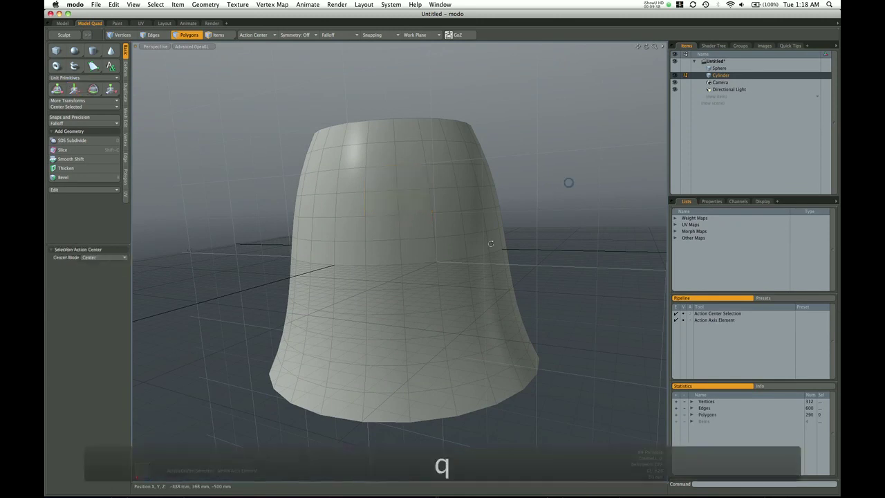
{"action": "left_click_drag", "start_coordinate": [486, 257], "coordinate": [559, 220], "text": "alt"}
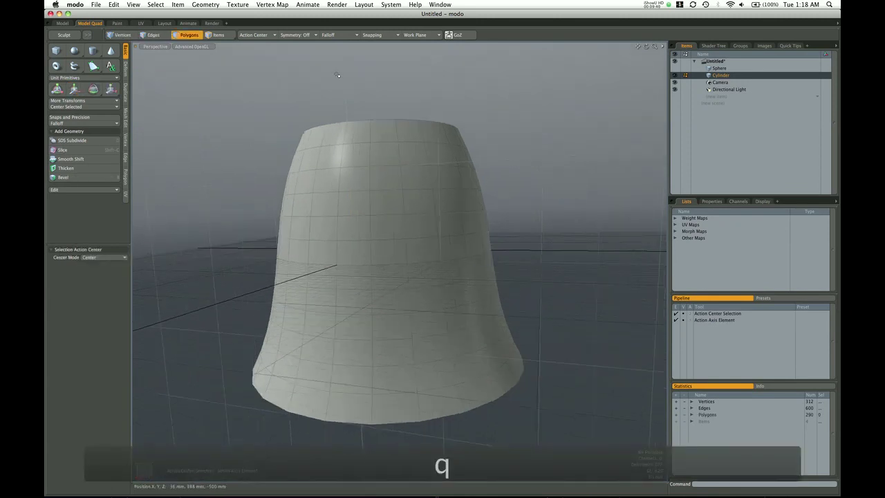